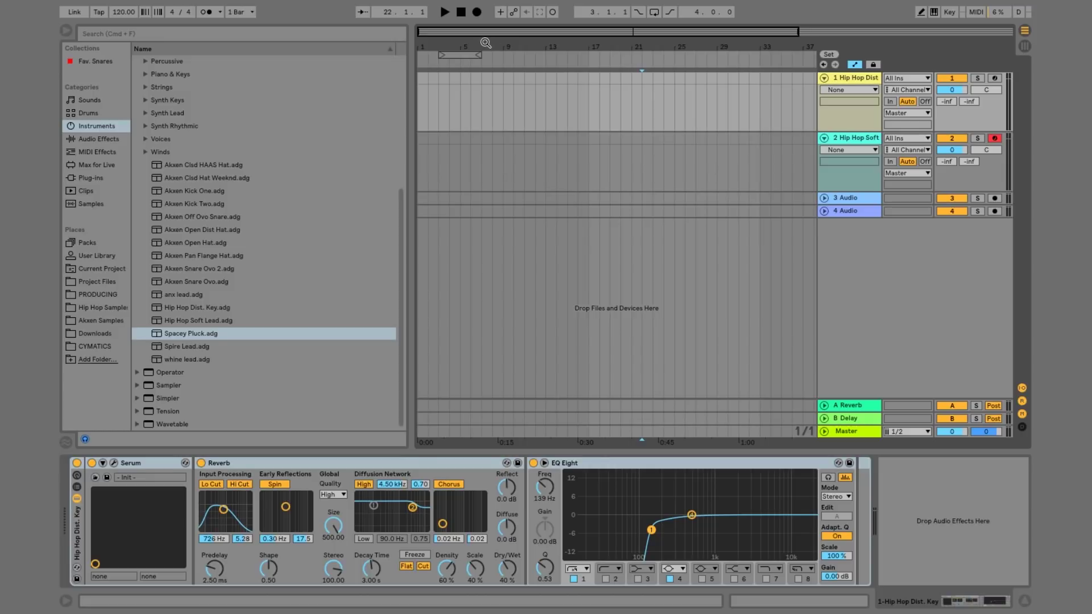
# - Open the Serum instrument on the Hip Hop Dist track to look at its oscillator settings, and close it
pyautogui.moveTo(485, 43); pyautogui.dragTo(495, 137)
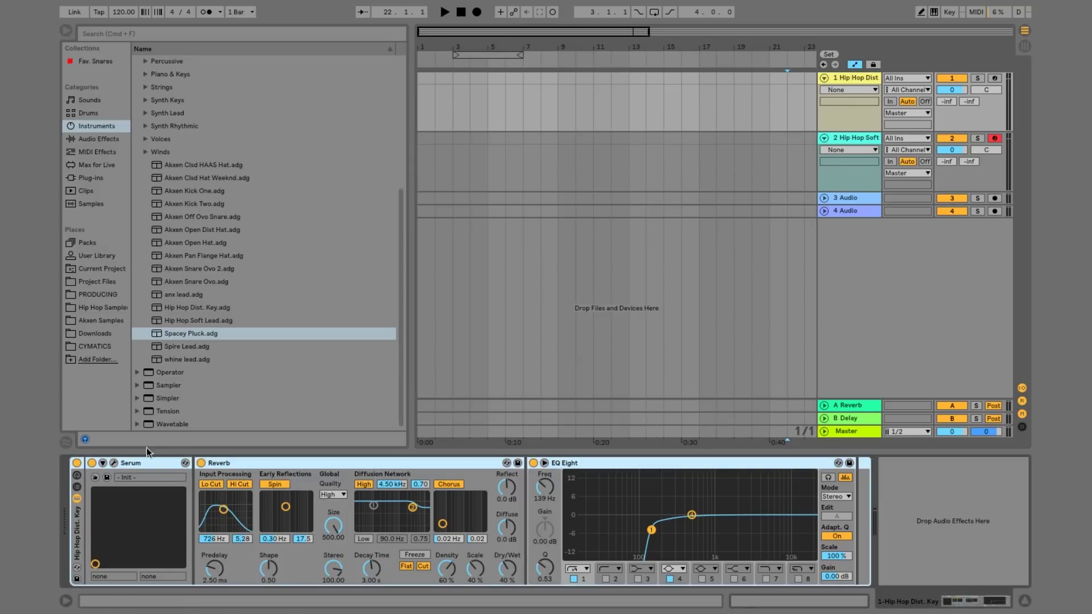
pyautogui.click(114, 463)
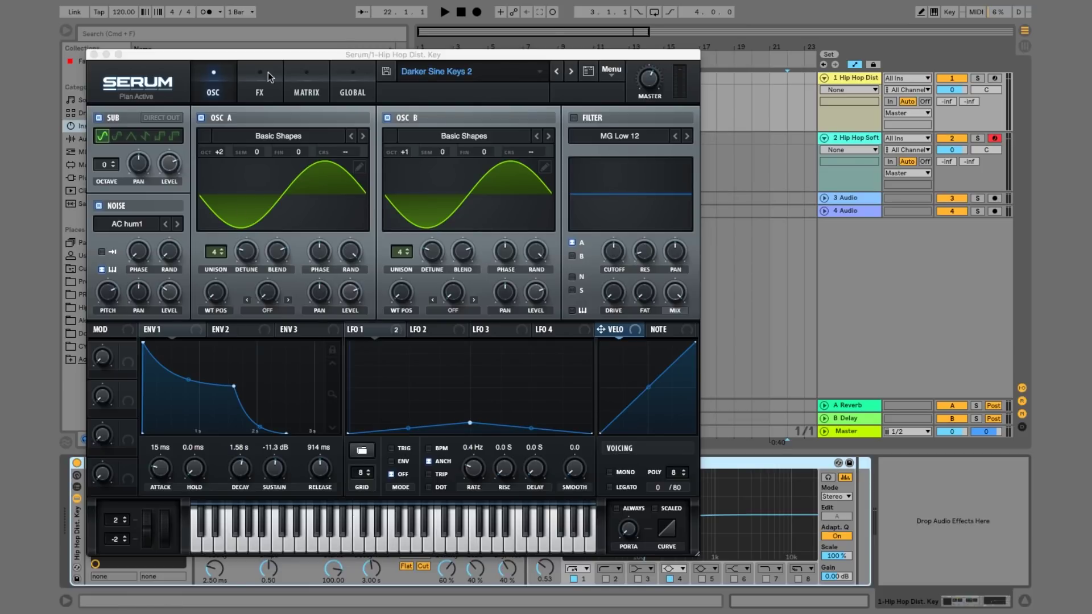
pyautogui.click(94, 54)
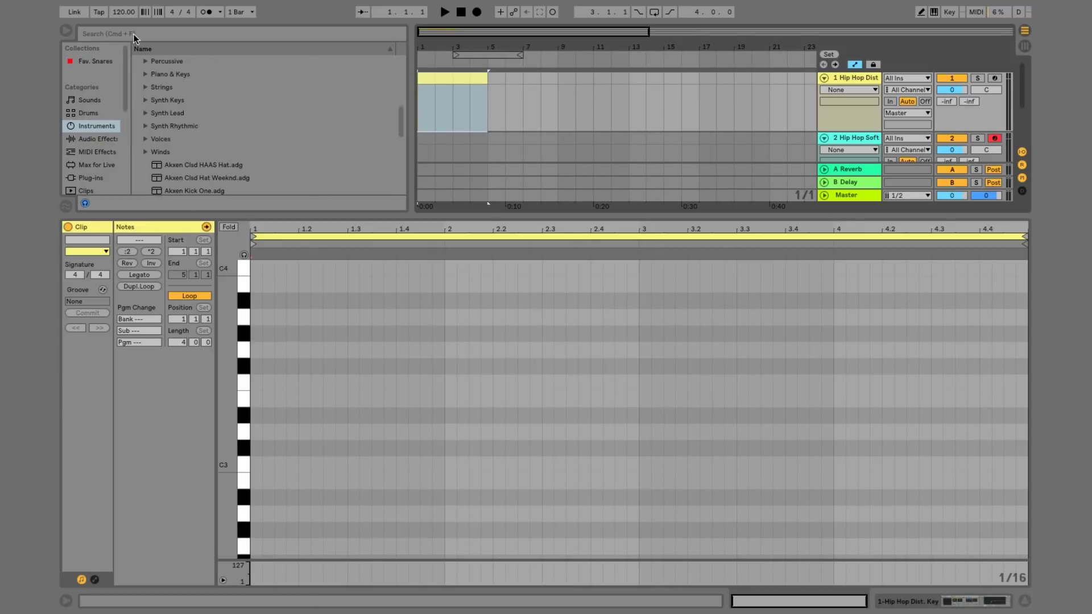
# - Set the tempo to 140 BPM and place an E1 note two sixteenths long at the clip's start, then preview it
pyautogui.moveTo(124, 12); pyautogui.dragTo(124, 2)
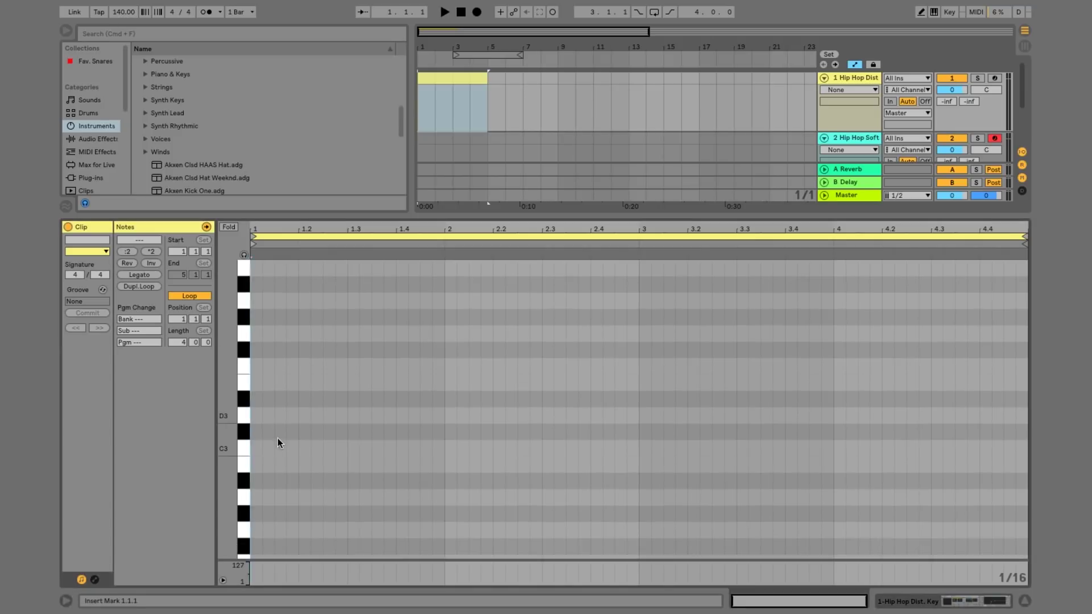
pyautogui.scroll(-3, 277, 441)
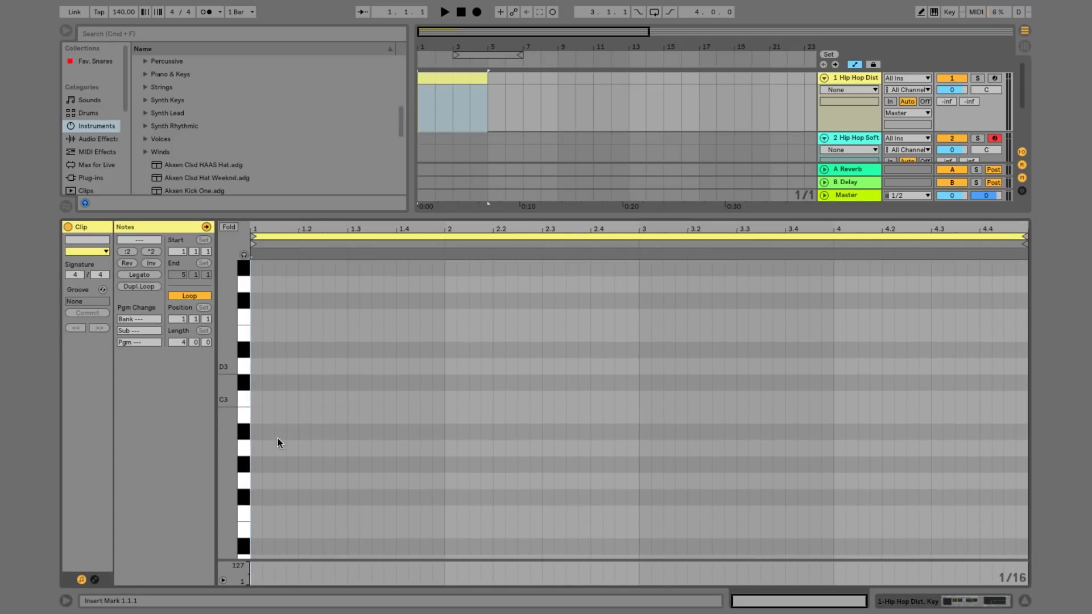
pyautogui.scroll(-1, 259, 481)
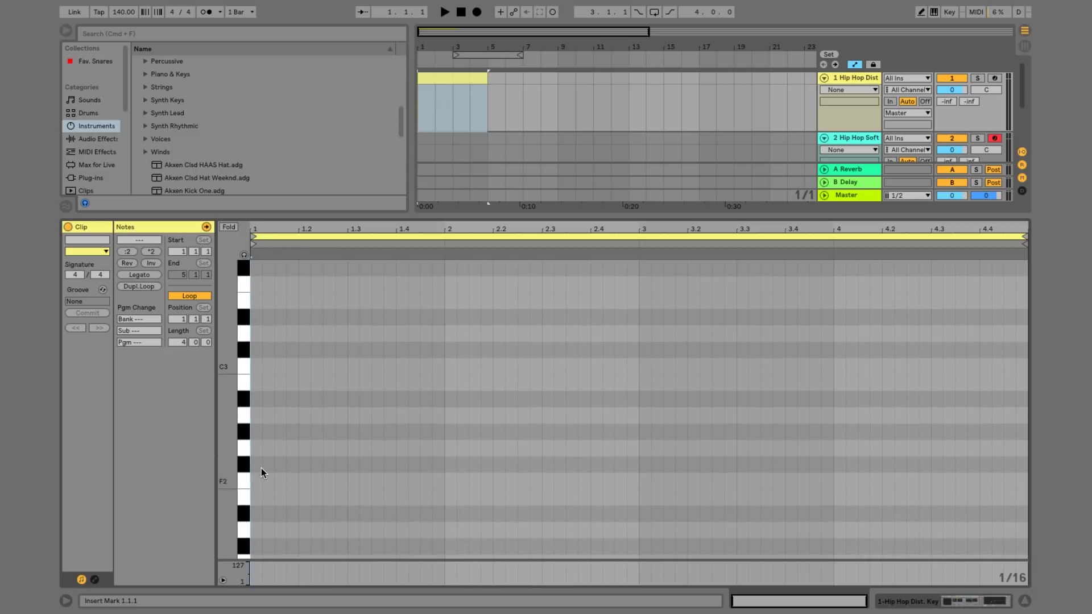
pyautogui.scroll(-4, 261, 469)
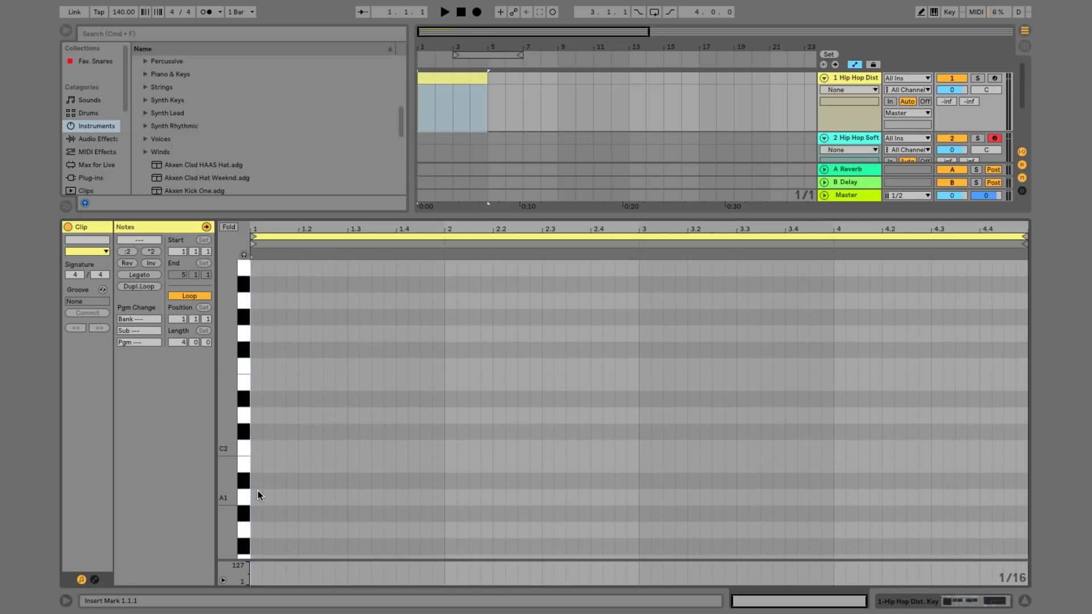
pyautogui.scroll(-3, 257, 490)
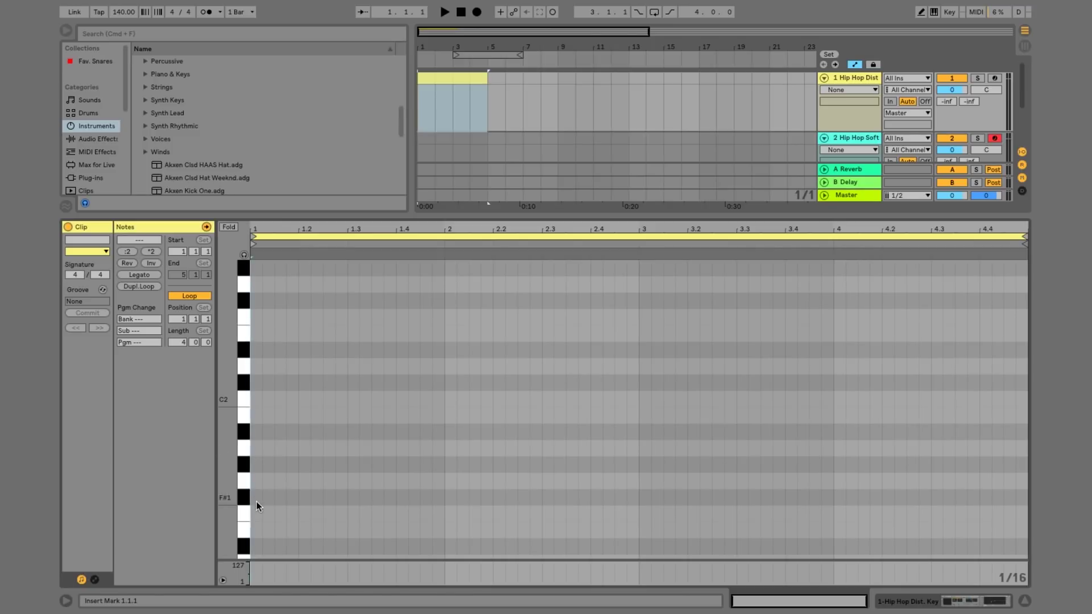
pyautogui.doubleClick(254, 529)
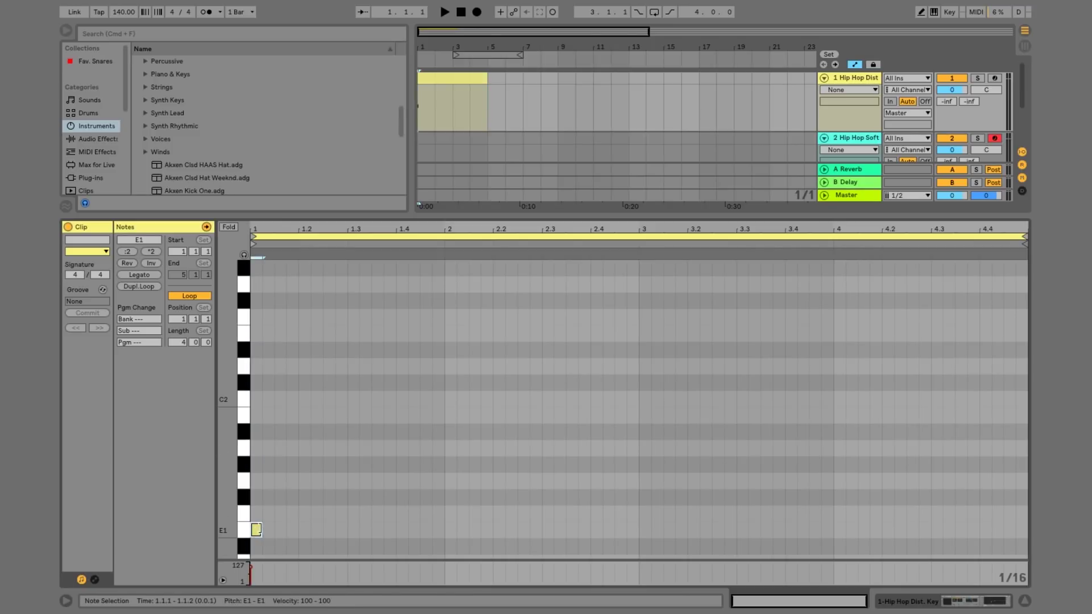
pyautogui.moveTo(259, 529); pyautogui.dragTo(272, 530)
pyautogui.press('space')
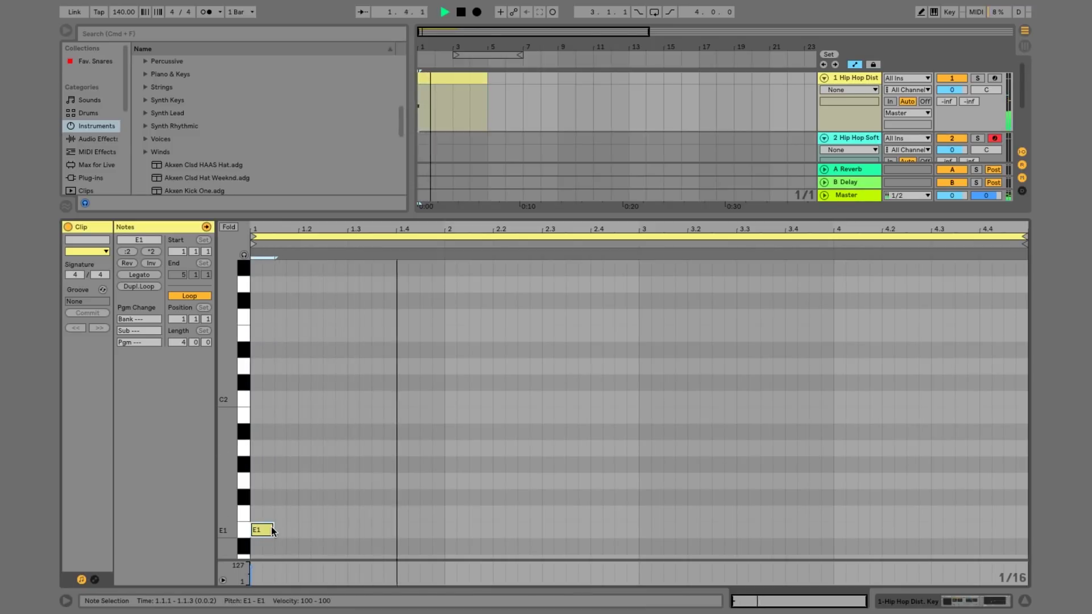
pyautogui.press('space')
# - Duplicate the E1 note to beat 1.3, lower the copy to C#1, and play the two notes
pyautogui.scroll(-6, 305, 496)
pyautogui.moveTo(344, 487); pyautogui.dragTo(183, 340)
pyautogui.press('super+d')
pyautogui.press('Down')
pyautogui.press('Down')
pyautogui.press('Down')
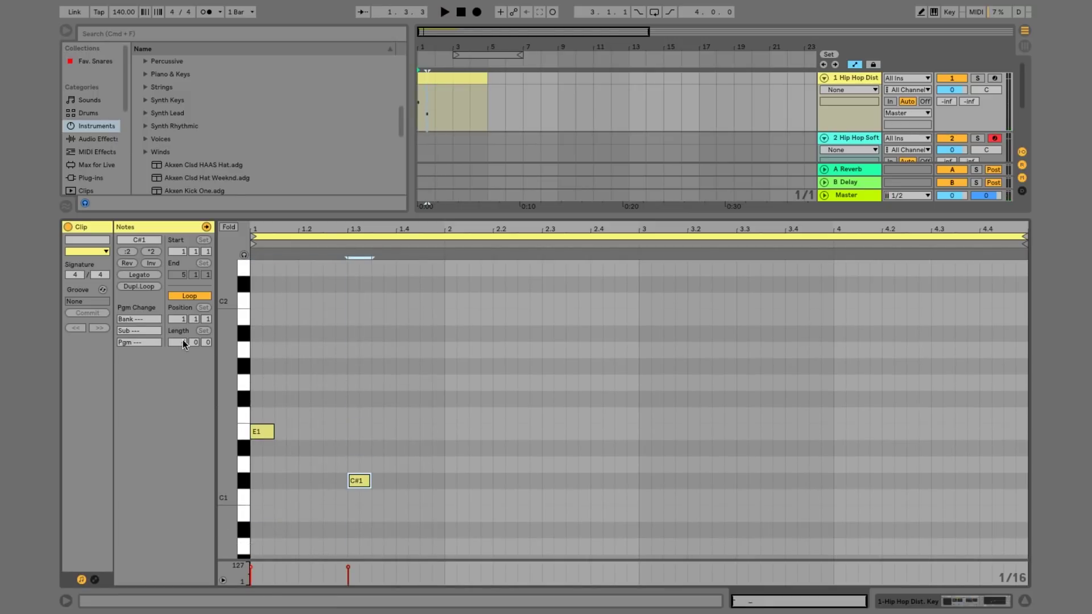
pyautogui.press('space')
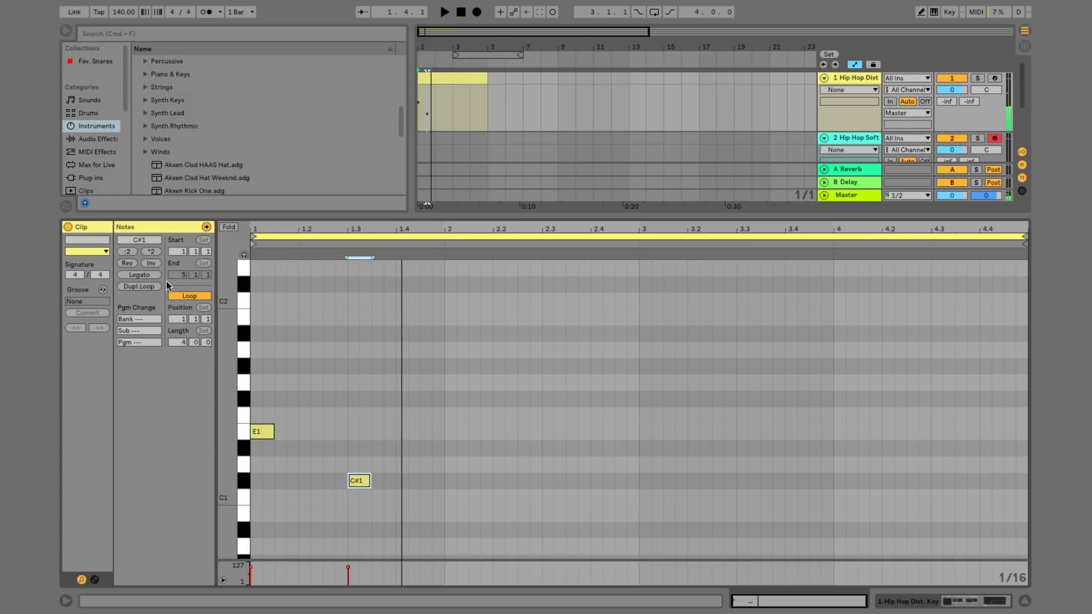
# - Try the melody at 130 BPM, settle the tempo at 120 BPM, and play it back
pyautogui.moveTo(123, 15); pyautogui.dragTo(123, 22)
pyautogui.press('space')
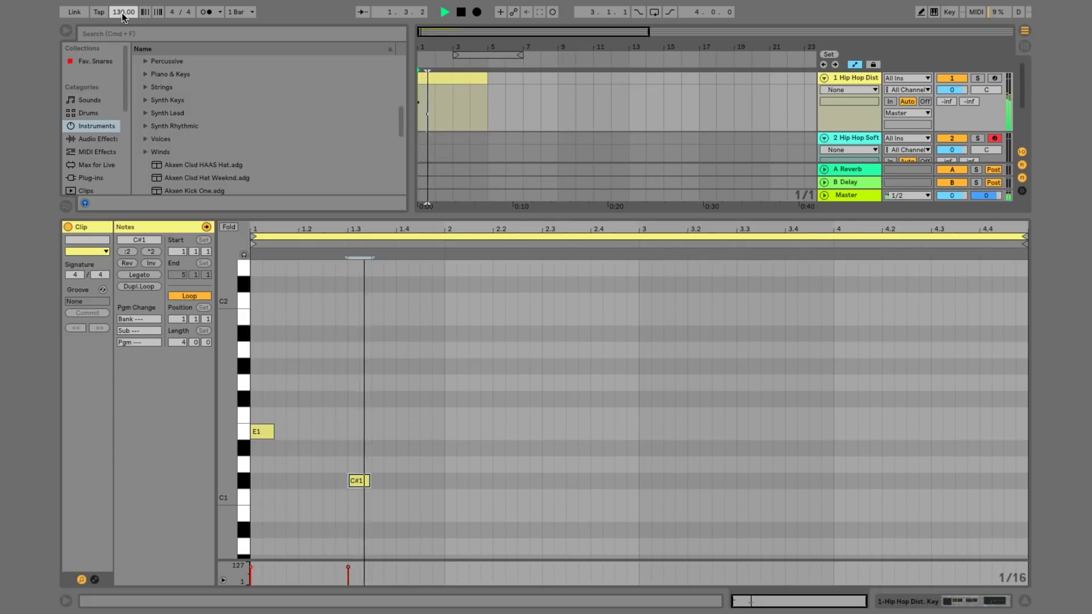
pyautogui.moveTo(121, 13); pyautogui.dragTo(122, 18)
pyautogui.press('space')
pyautogui.press('space')
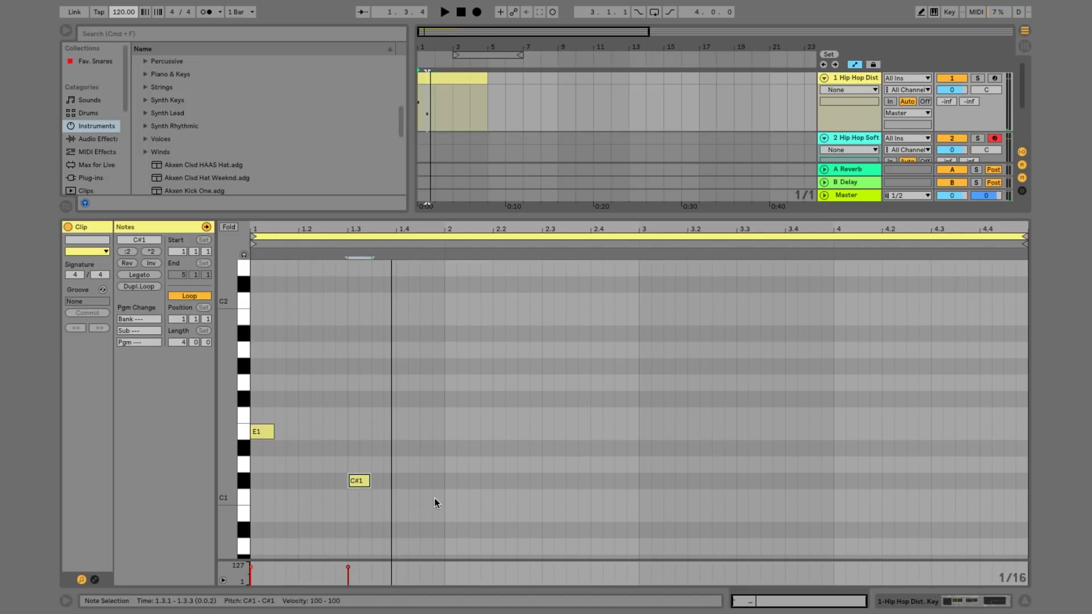
pyautogui.press('space')
# - Duplicate the first bar's E1 and C#1 notes three times to fill all four bars
pyautogui.moveTo(437, 503); pyautogui.dragTo(207, 349)
pyautogui.press('super+d')
pyautogui.press('super+d')
pyautogui.press('super+d')
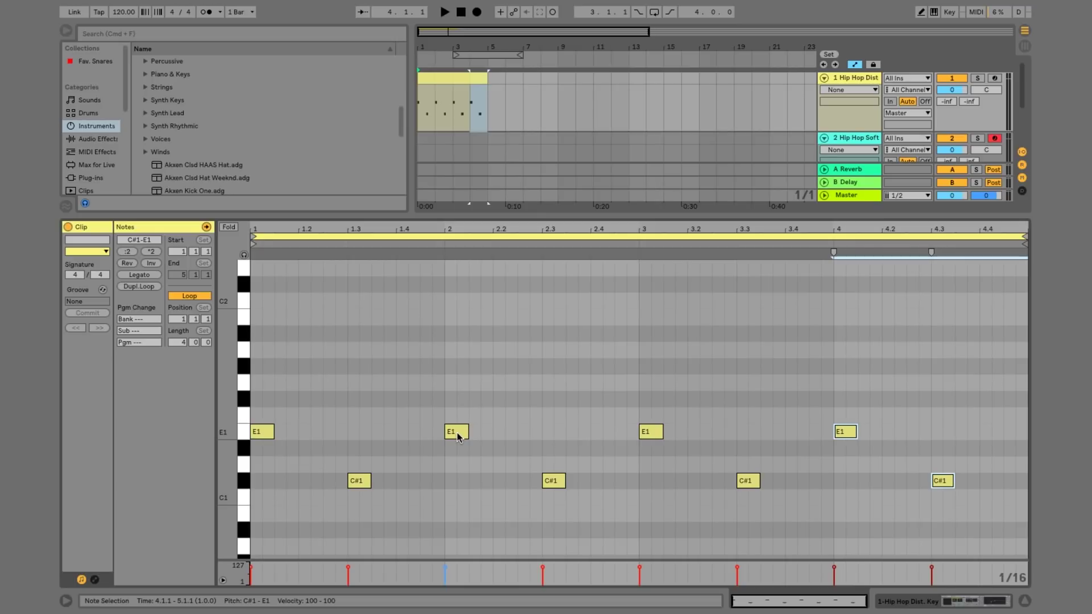
# - Raise the E1 notes at the starts of bars 2 and 4 to F#1, and play the pattern
pyautogui.moveTo(456, 433); pyautogui.dragTo(453, 406)
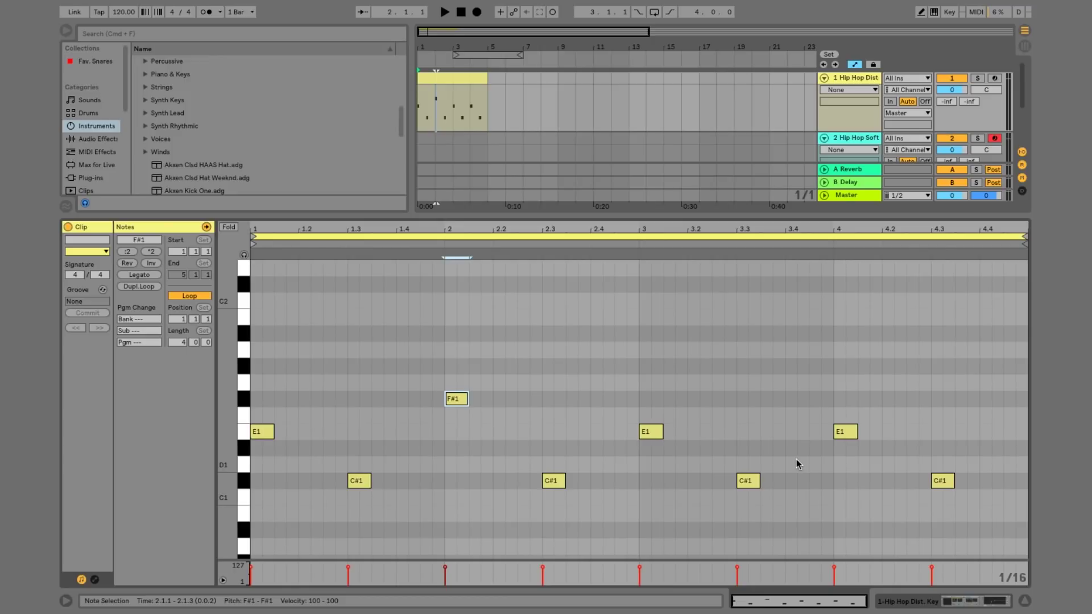
pyautogui.moveTo(846, 432); pyautogui.dragTo(847, 398)
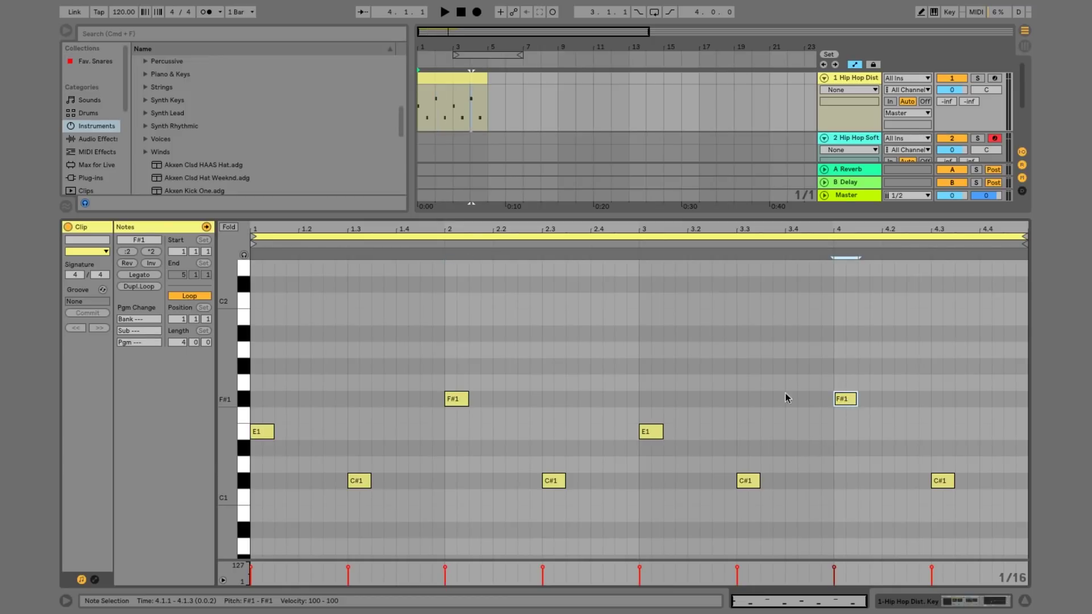
pyautogui.press('space')
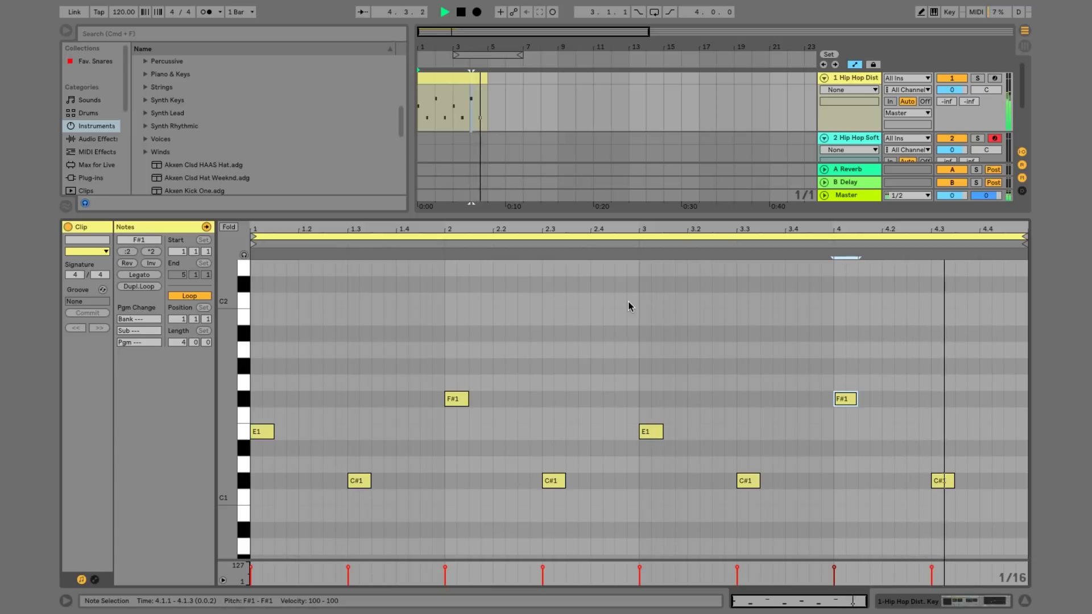
pyautogui.press('space')
# - Reopen Serum on the Hip Hop Dist track and adjust the noise oscillator's level, listening to the pattern
pyautogui.doubleClick(835, 78)
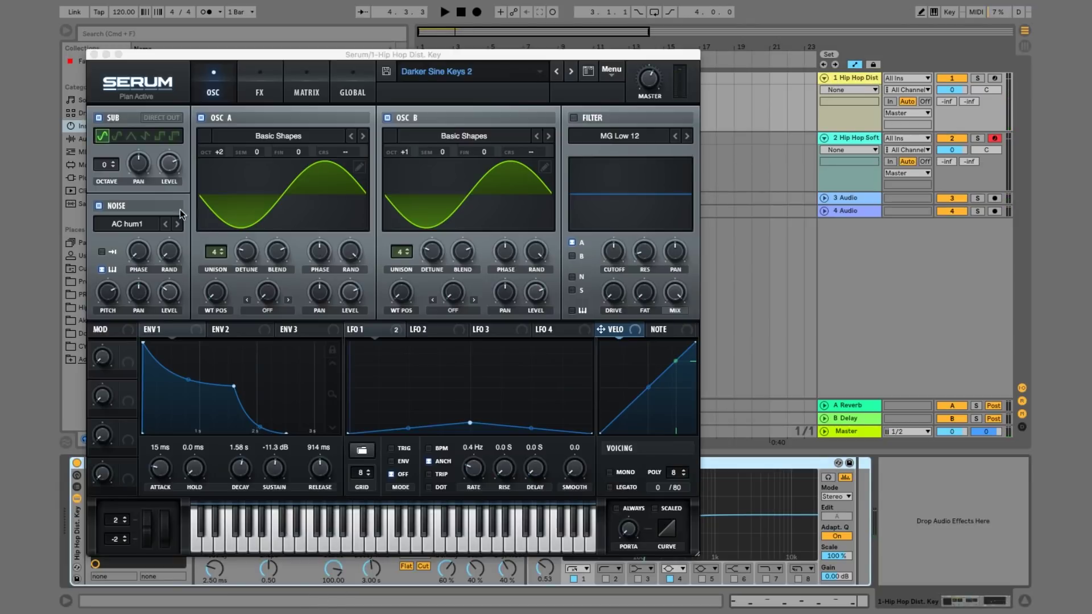
pyautogui.click(168, 297)
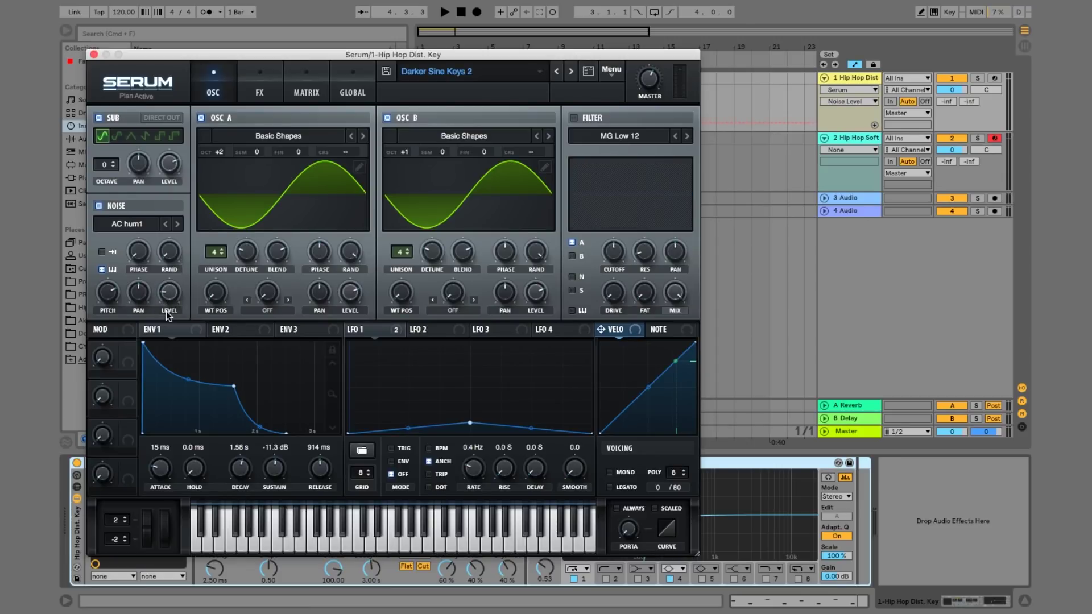
pyautogui.press('space')
pyautogui.moveTo(168, 293)
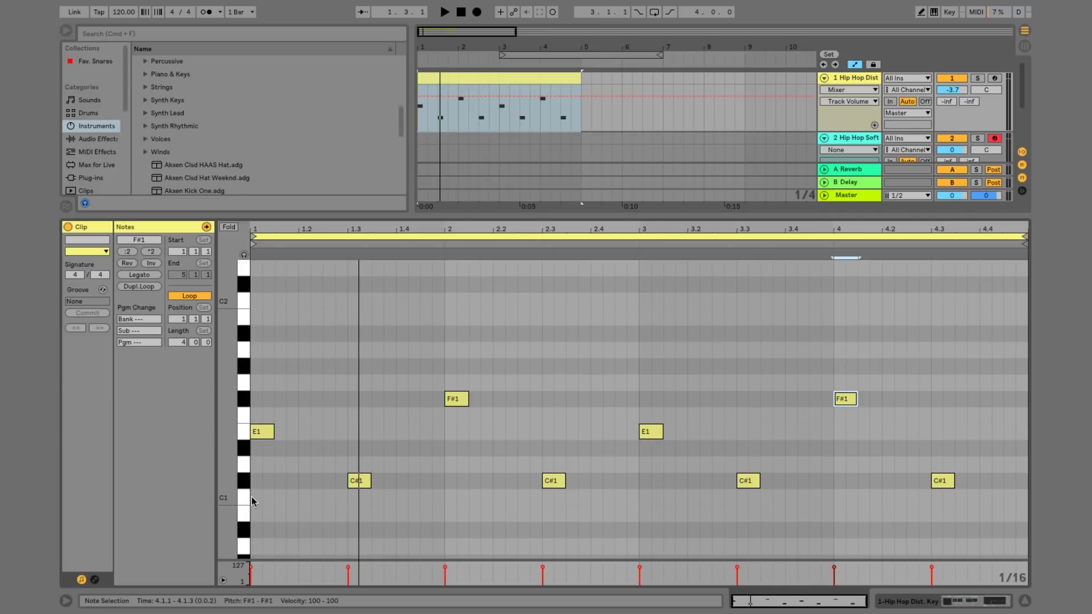
# - Copy all the clip's notes one octave up and halve the time span of the copies
pyautogui.moveTo(253, 515); pyautogui.dragTo(1033, 270)
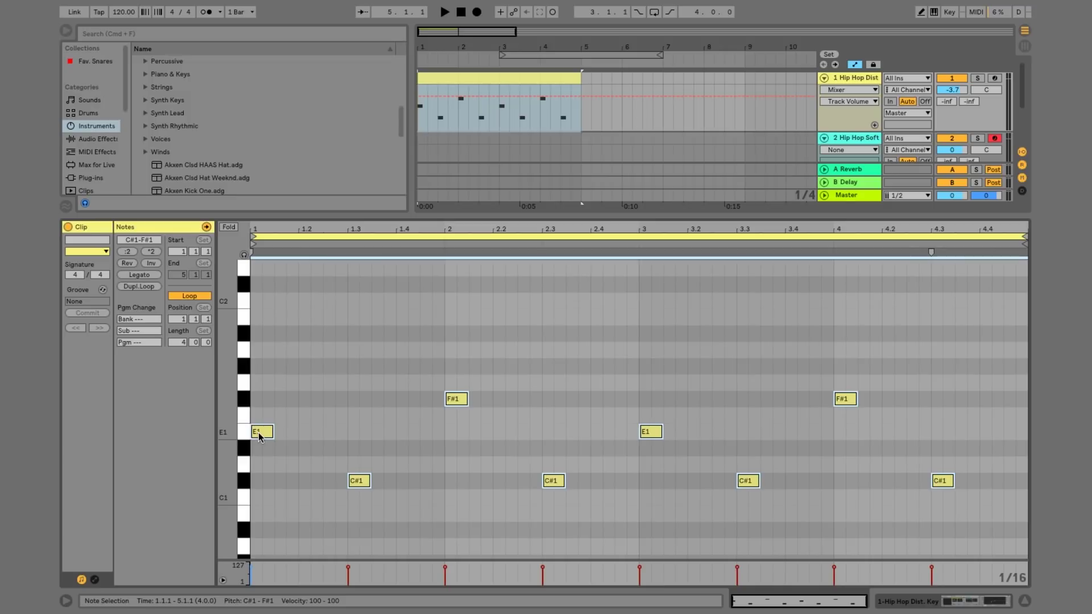
pyautogui.moveTo(258, 436); pyautogui.dragTo(259, 550)
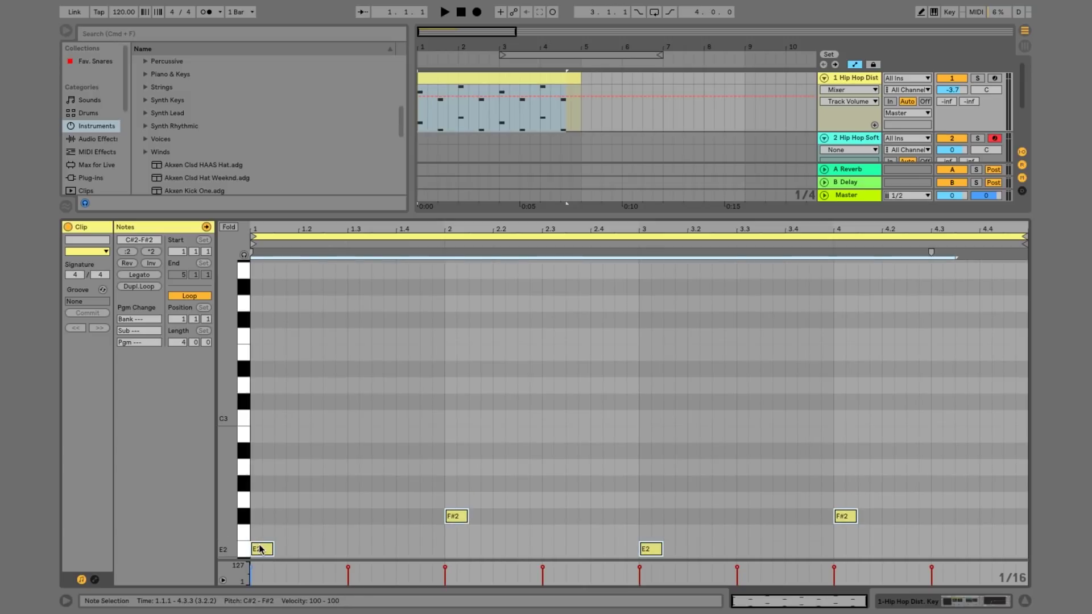
pyautogui.scroll(-5, 336, 402)
pyautogui.scroll(2, 336, 401)
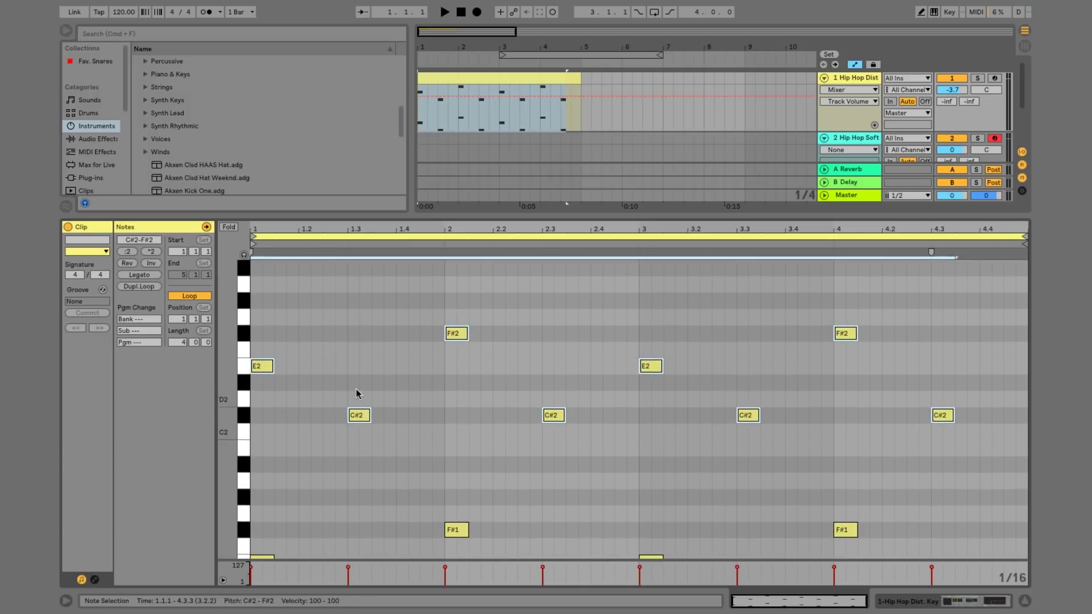
pyautogui.click(128, 251)
pyautogui.scroll(-1, 397, 393)
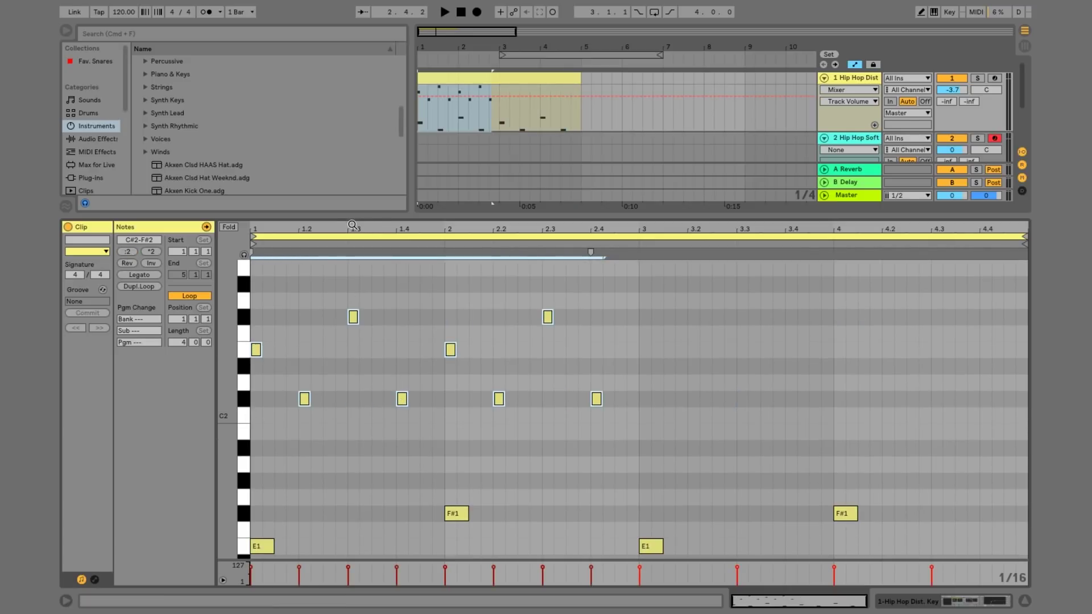
# - Move bar 1's upper notes to C#2 on beat 1, D#2 on beat 2 and E2 on beat 4, and play them
pyautogui.moveTo(353, 228); pyautogui.dragTo(374, 339)
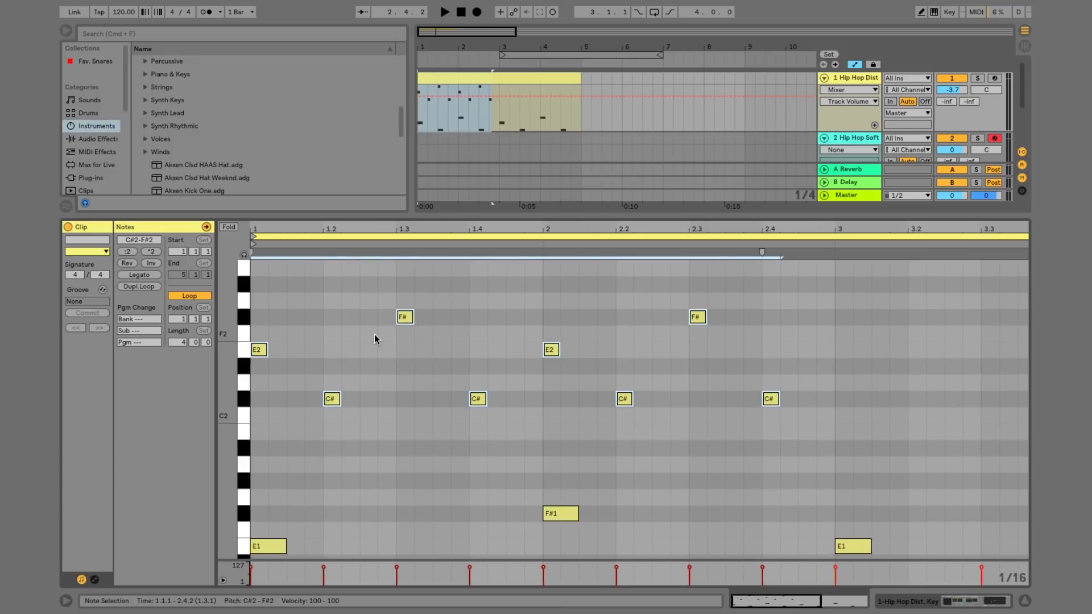
pyautogui.click(342, 361)
pyautogui.moveTo(257, 350); pyautogui.dragTo(258, 400)
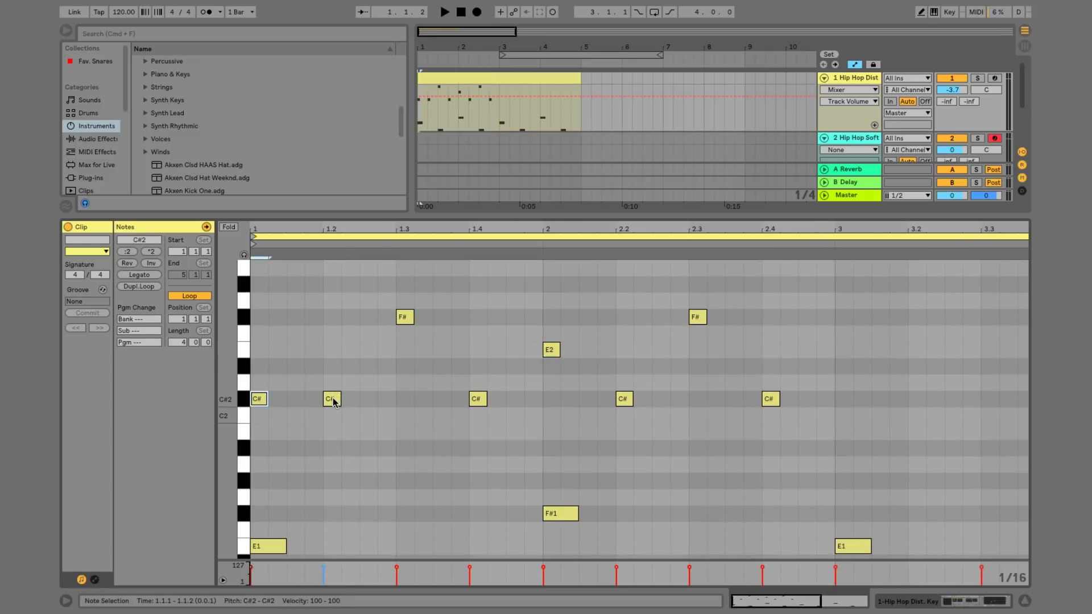
pyautogui.moveTo(334, 401); pyautogui.dragTo(334, 374)
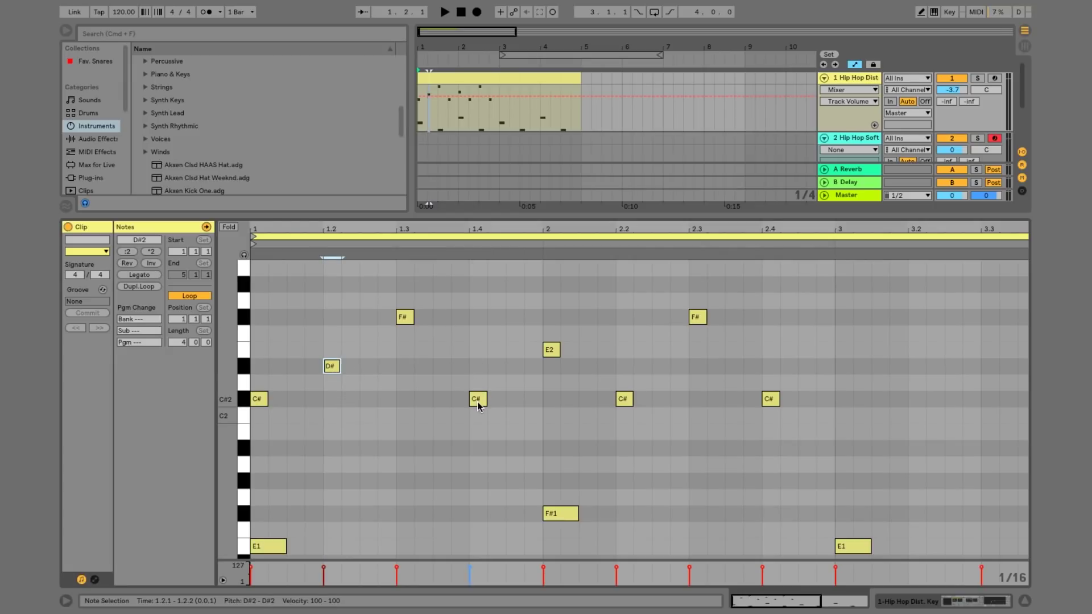
pyautogui.moveTo(477, 401); pyautogui.dragTo(476, 353)
pyautogui.press('space')
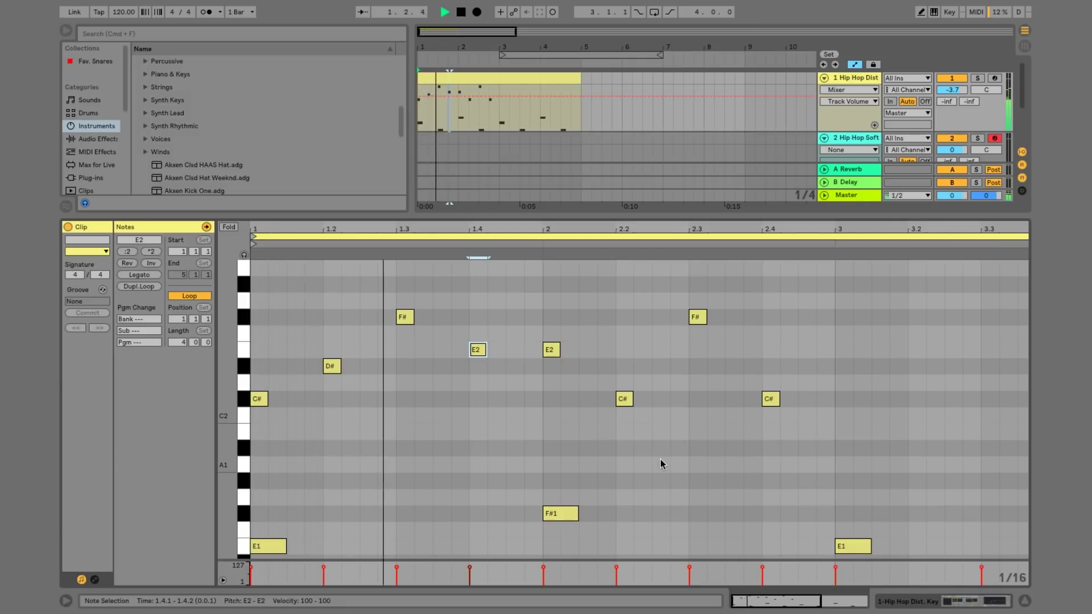
# - Change bar 2's four upper notes to C#2, D#2, G#2 and E2 in order
pyautogui.click(552, 353)
pyautogui.moveTo(552, 353); pyautogui.dragTo(554, 403)
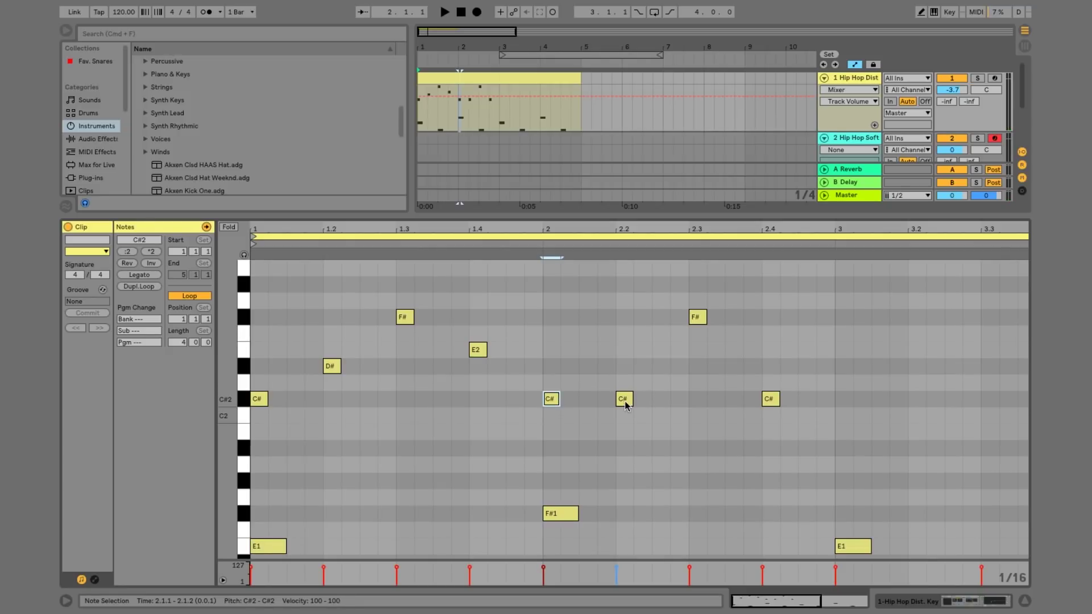
pyautogui.moveTo(625, 405); pyautogui.dragTo(624, 368)
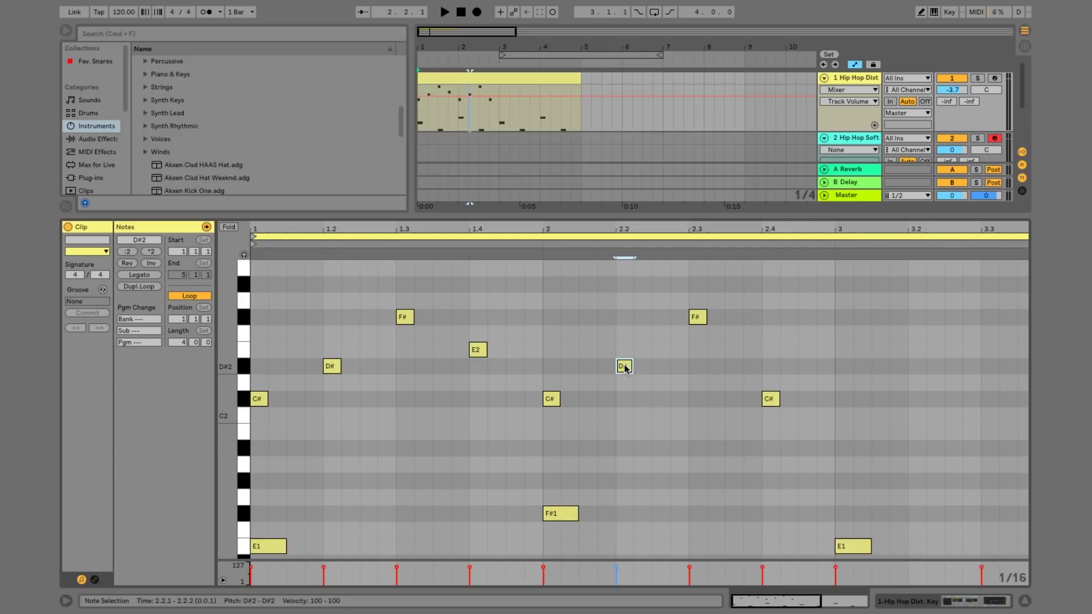
pyautogui.moveTo(695, 322); pyautogui.dragTo(696, 288)
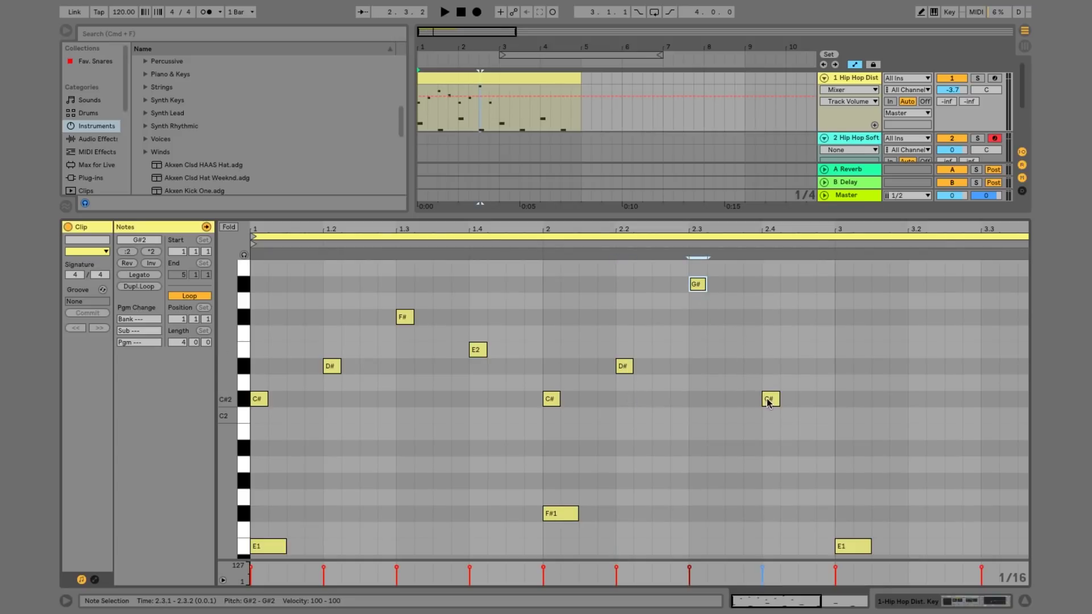
pyautogui.moveTo(770, 399); pyautogui.dragTo(770, 353)
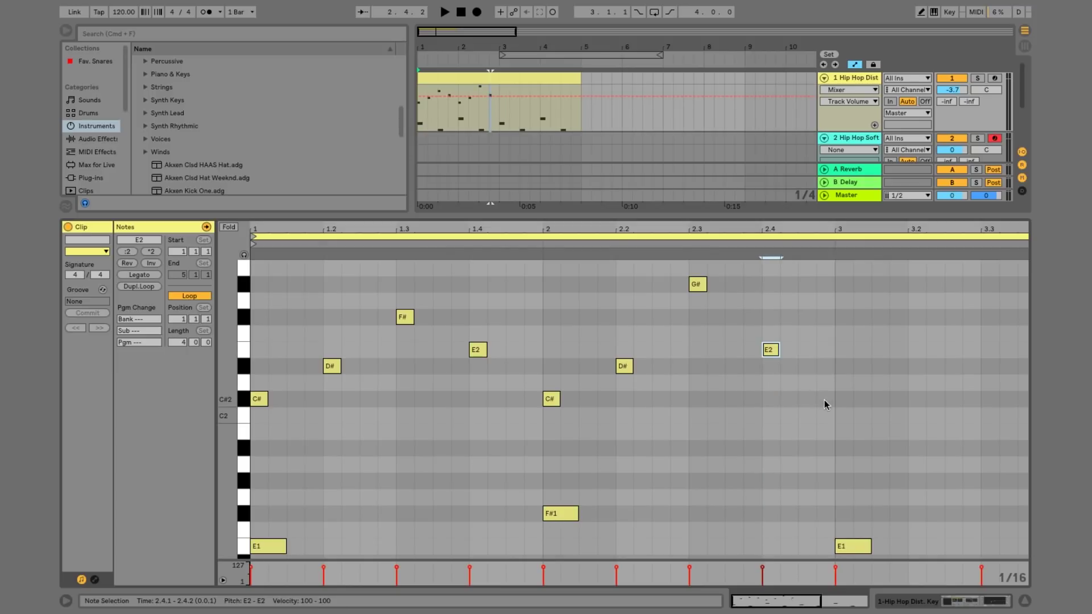
# - Duplicate the upper melody of bars 1 and 2 into bars 3 and 4
pyautogui.moveTo(830, 406); pyautogui.dragTo(254, 272)
pyautogui.press('super+d')
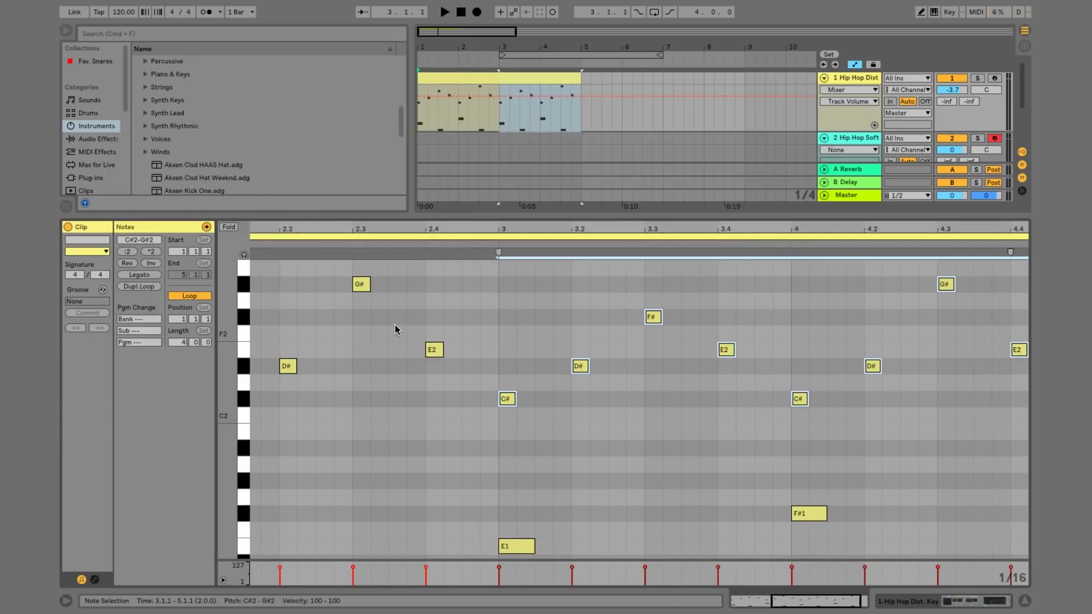
pyautogui.hscroll(2, 609, 380)
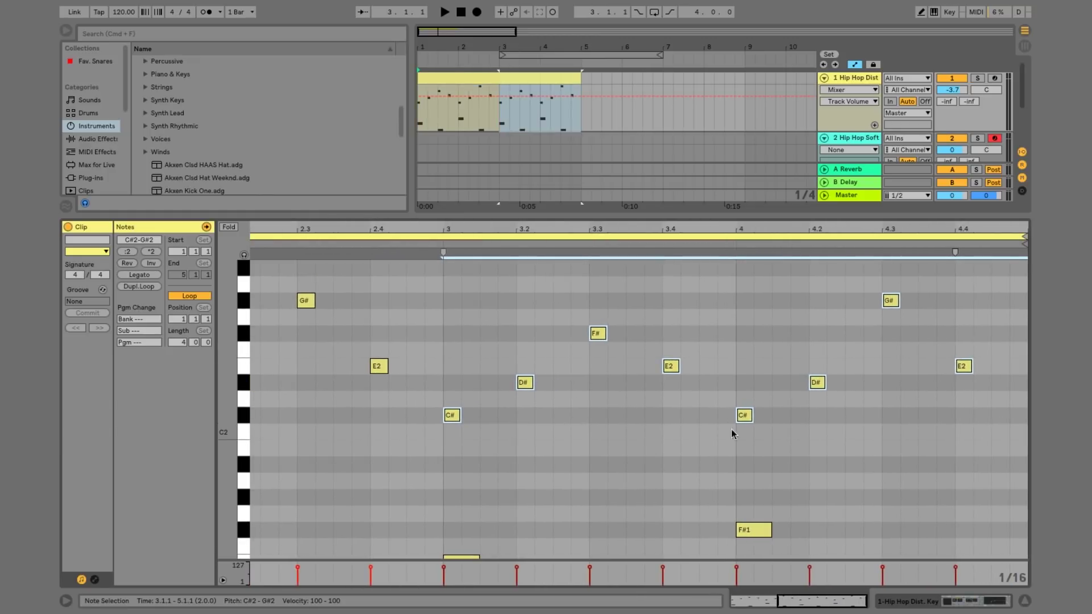
# - Raise the upper note on beat 2 of bar 3 from the D# row to A2
pyautogui.click(833, 432)
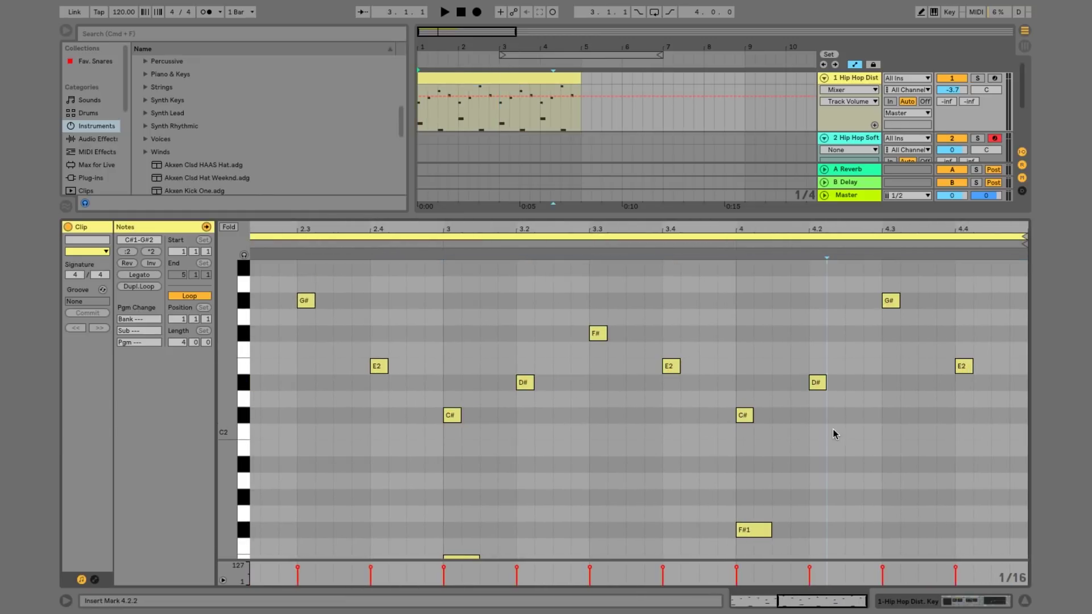
pyautogui.click(818, 382)
pyautogui.hscroll(-2, 632, 414)
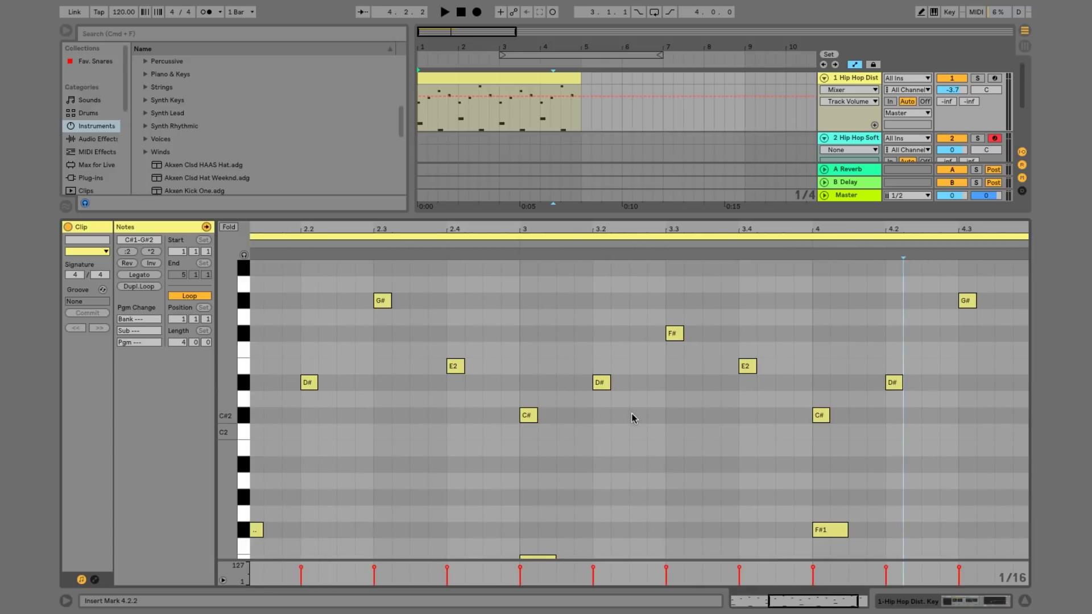
pyautogui.click(562, 414)
pyautogui.hscroll(-1, 562, 415)
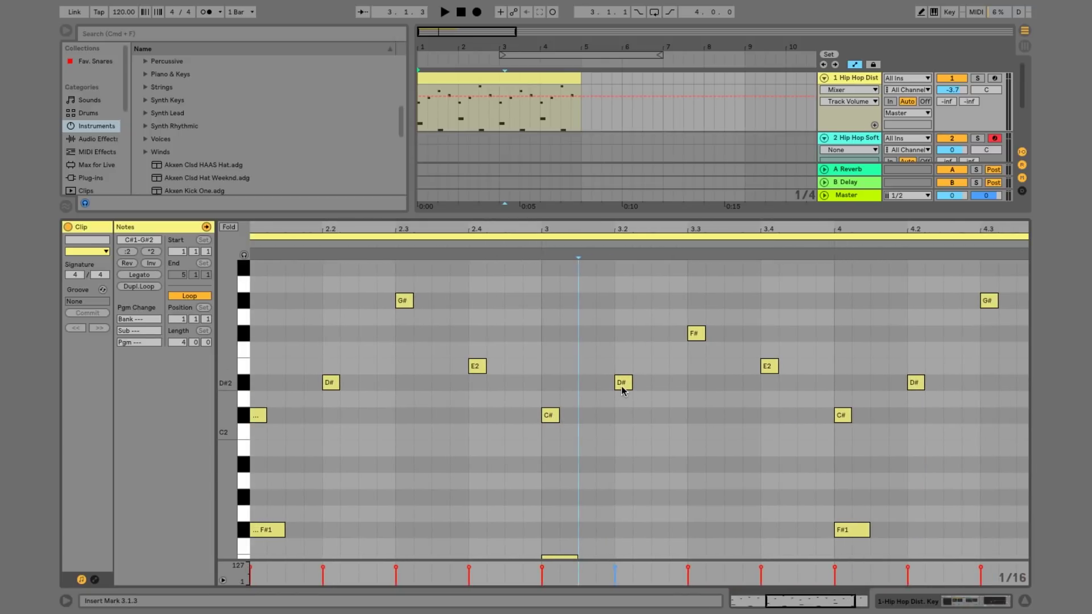
pyautogui.scroll(2, 623, 389)
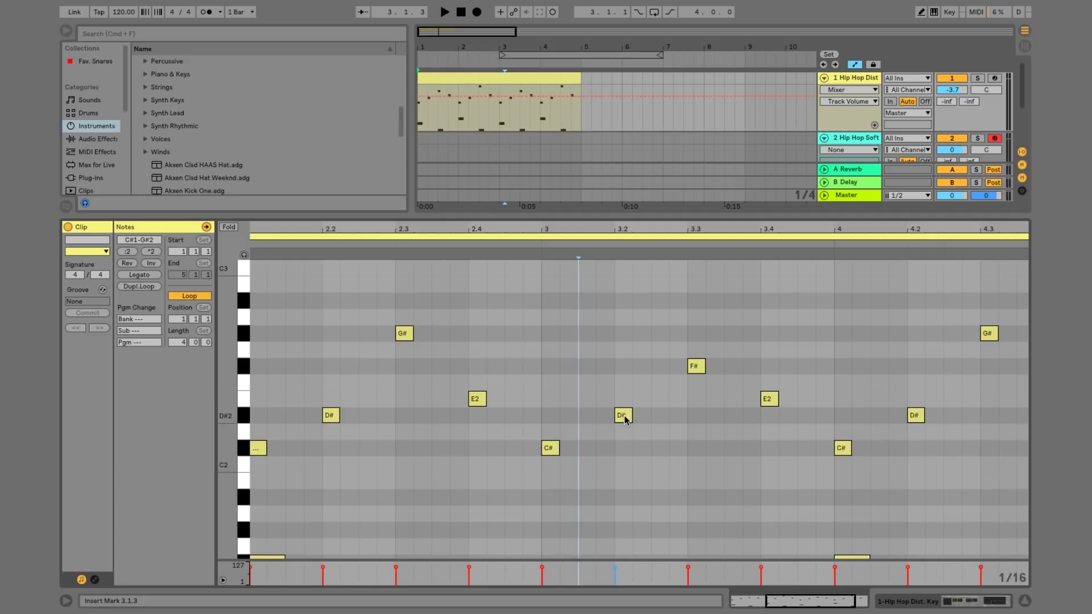
pyautogui.click(624, 416)
pyautogui.moveTo(623, 418)
pyautogui.mouseDown()
pyautogui.moveTo(625, 302)
pyautogui.moveTo(623, 320)
pyautogui.mouseUp()
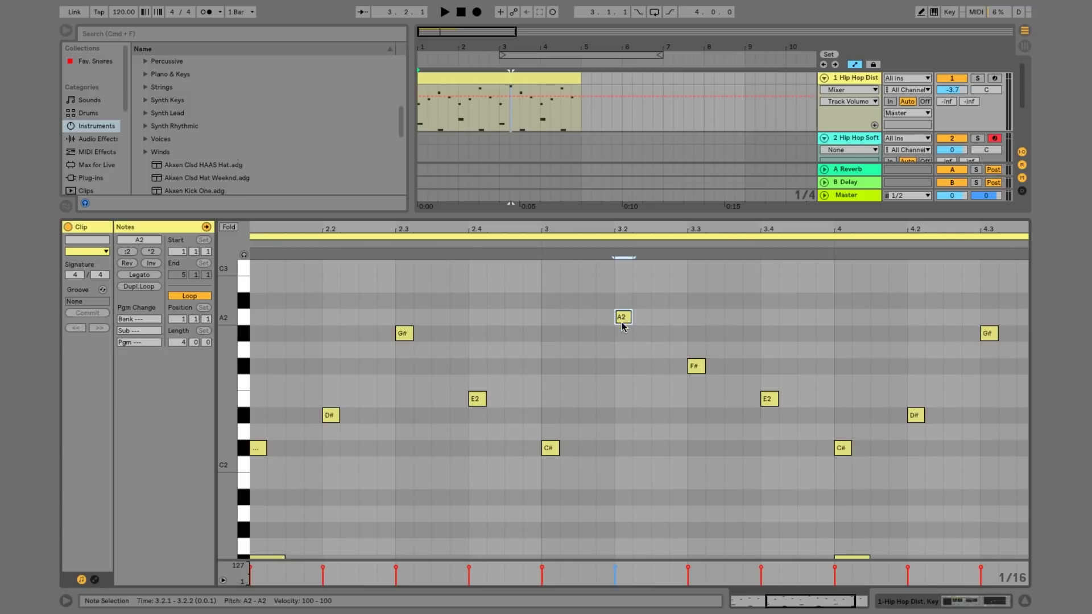
# - Play the four-bar melody from the start and check its notes through bar 4
pyautogui.hscroll(2, 621, 347)
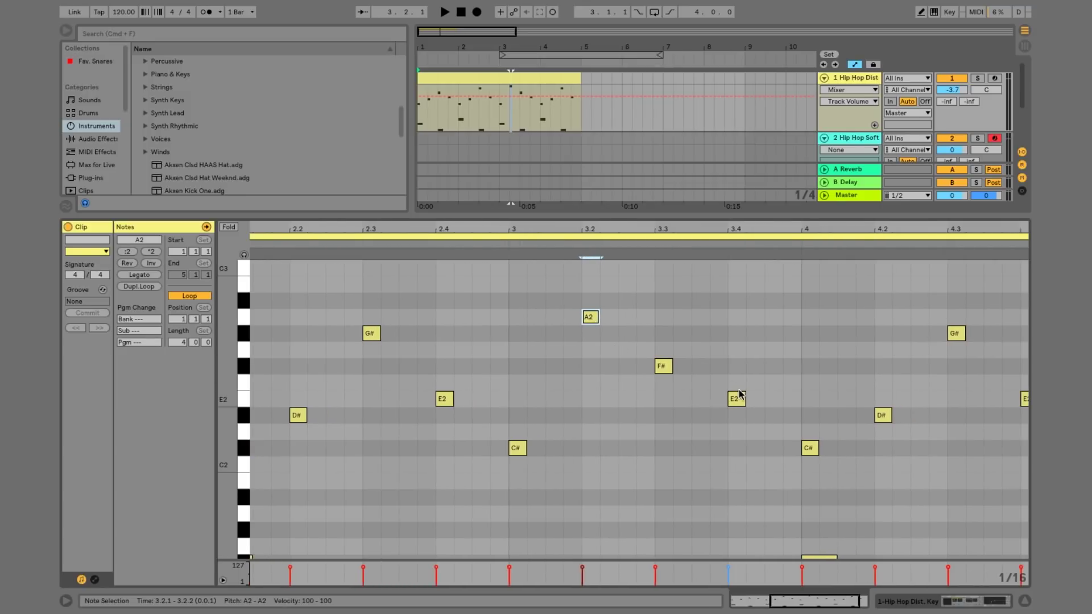
pyautogui.hscroll(4, 738, 395)
pyautogui.hscroll(-10, 872, 387)
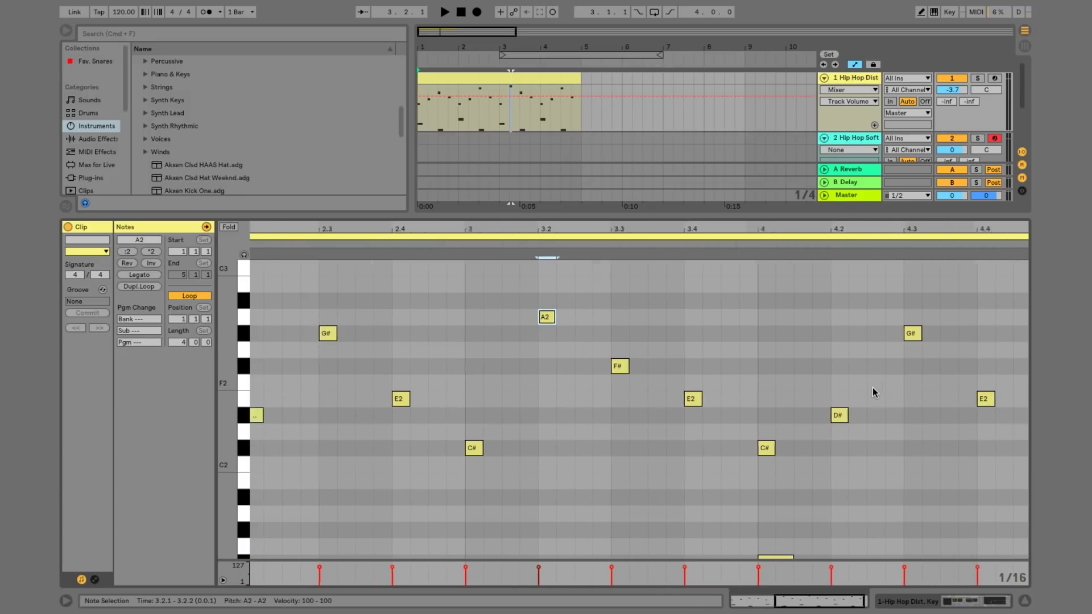
pyautogui.scroll(2, 872, 387)
pyautogui.press('space')
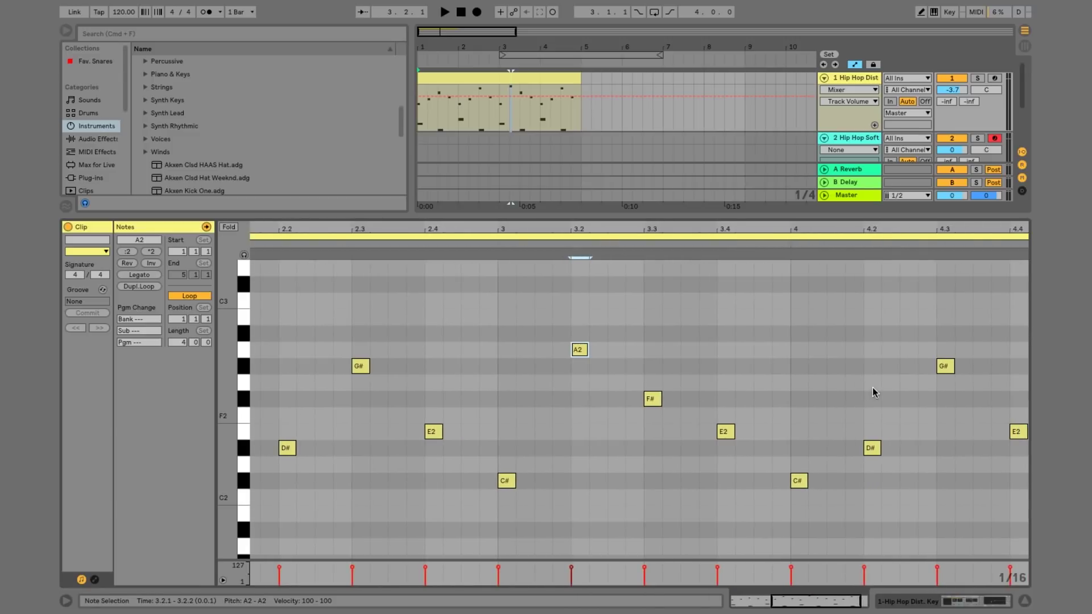
pyautogui.scroll(-4, 872, 387)
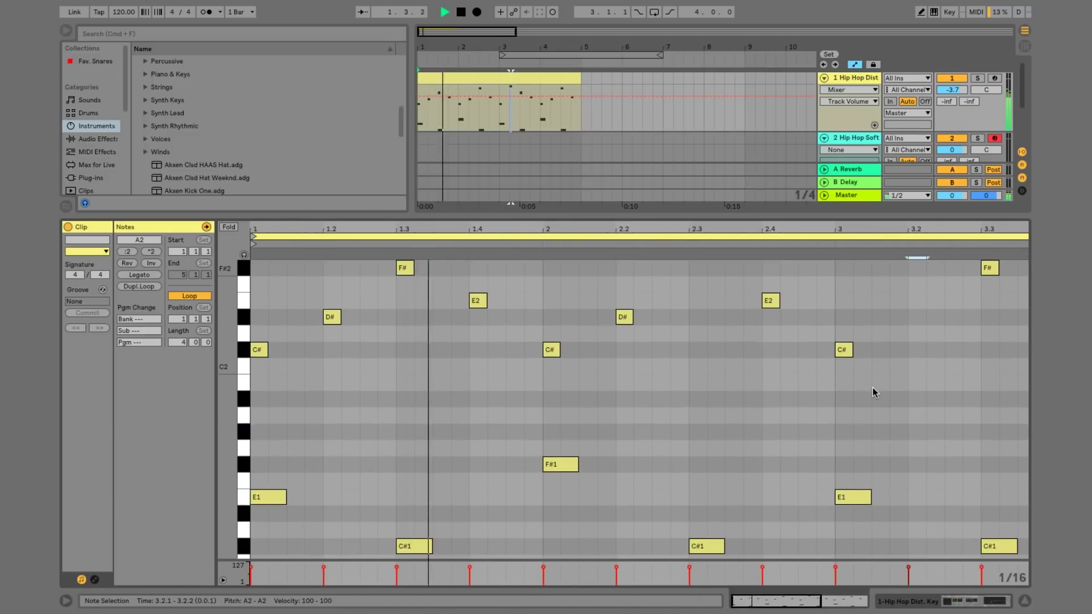
pyautogui.hscroll(11, 872, 387)
pyautogui.scroll(-3, 872, 387)
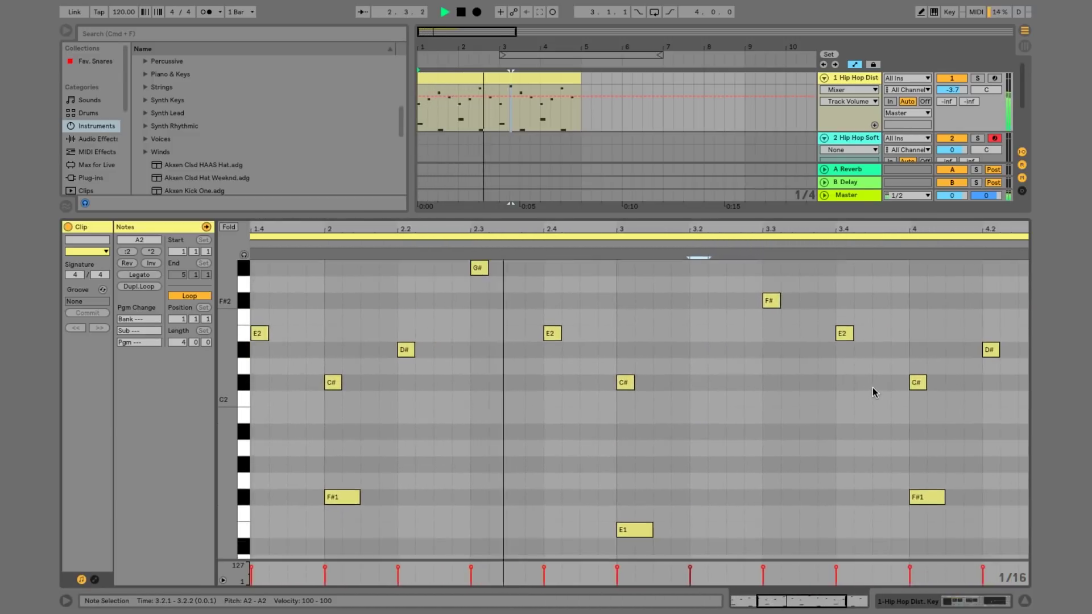
pyautogui.scroll(4, 872, 388)
pyautogui.hscroll(1, 872, 387)
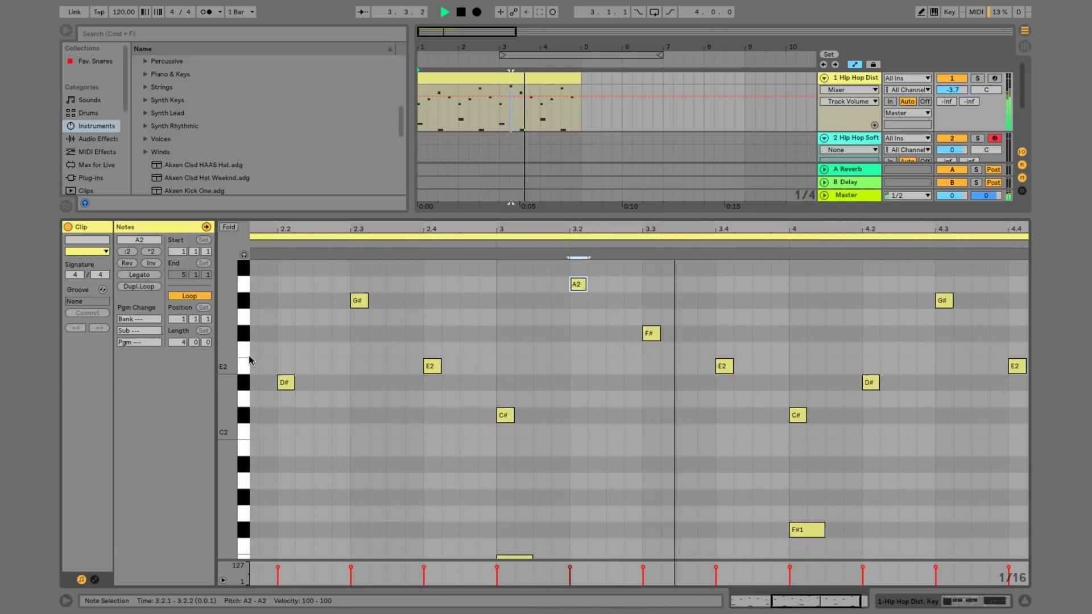
pyautogui.moveTo(227, 354); pyautogui.dragTo(206, 353)
pyautogui.hscroll(2, 479, 361)
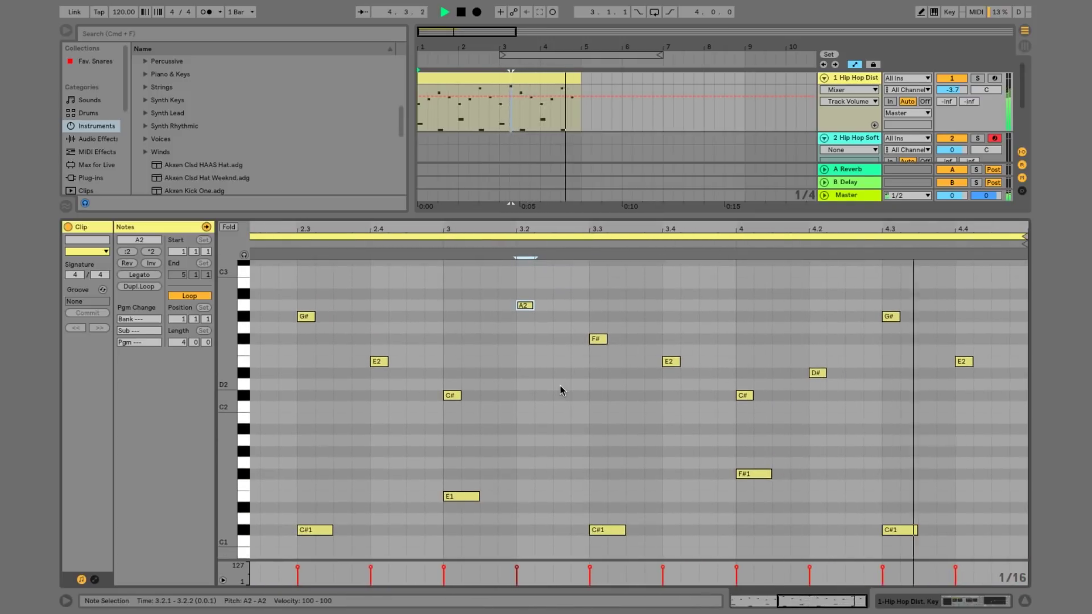
pyautogui.press('space')
pyautogui.hscroll(-18, 561, 390)
pyautogui.scroll(2, 561, 390)
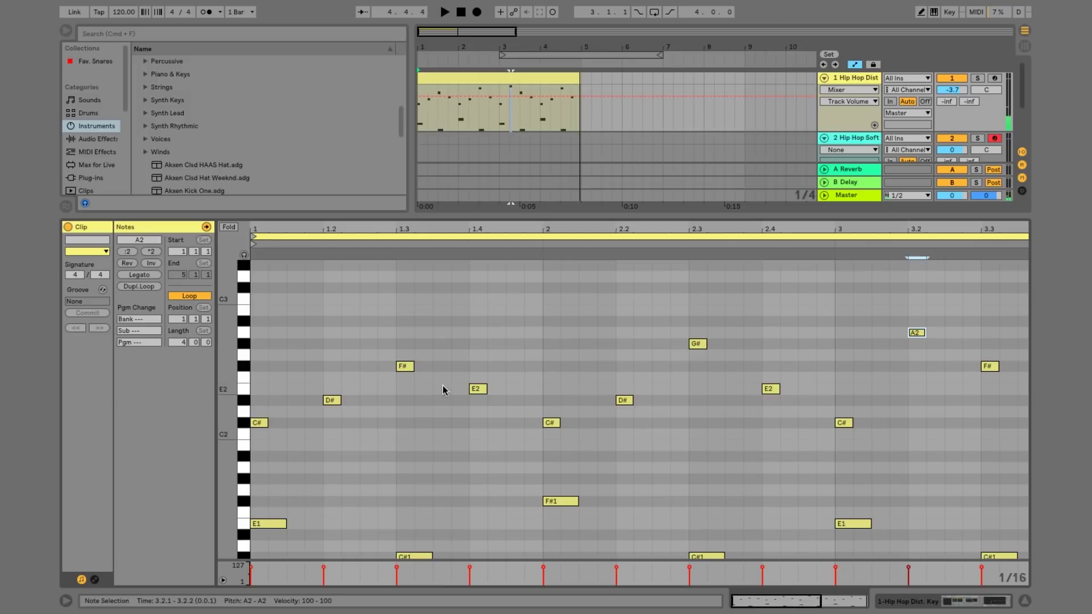
# - Insert an empty four-bar MIDI clip at the start of the Hip Hop Soft track, beneath the existing melody clip
pyautogui.doubleClick(356, 215)
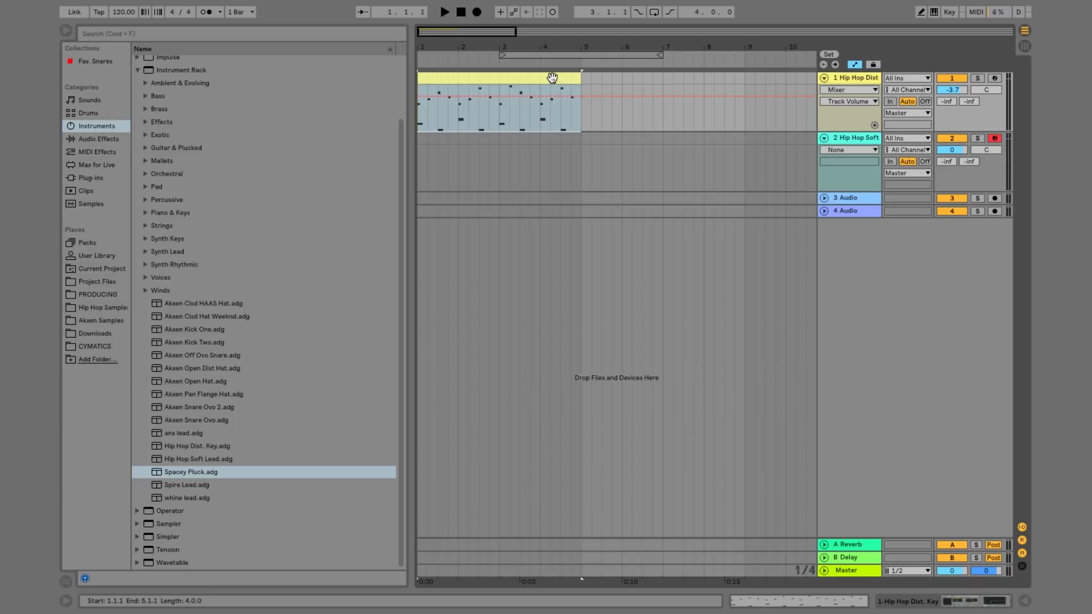
pyautogui.click(592, 115)
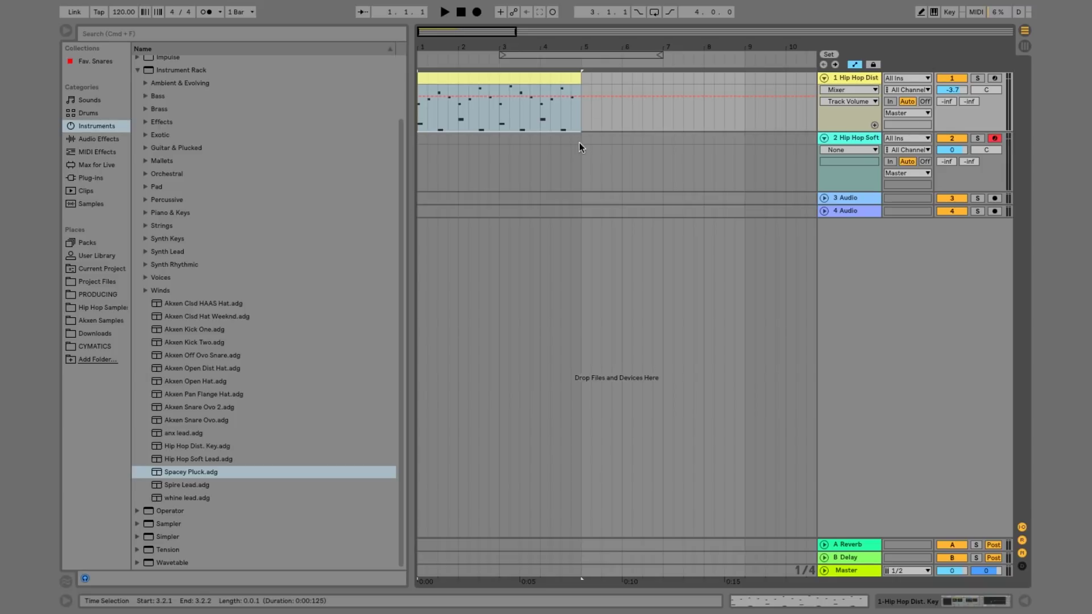
pyautogui.click(465, 80)
pyautogui.doubleClick(843, 138)
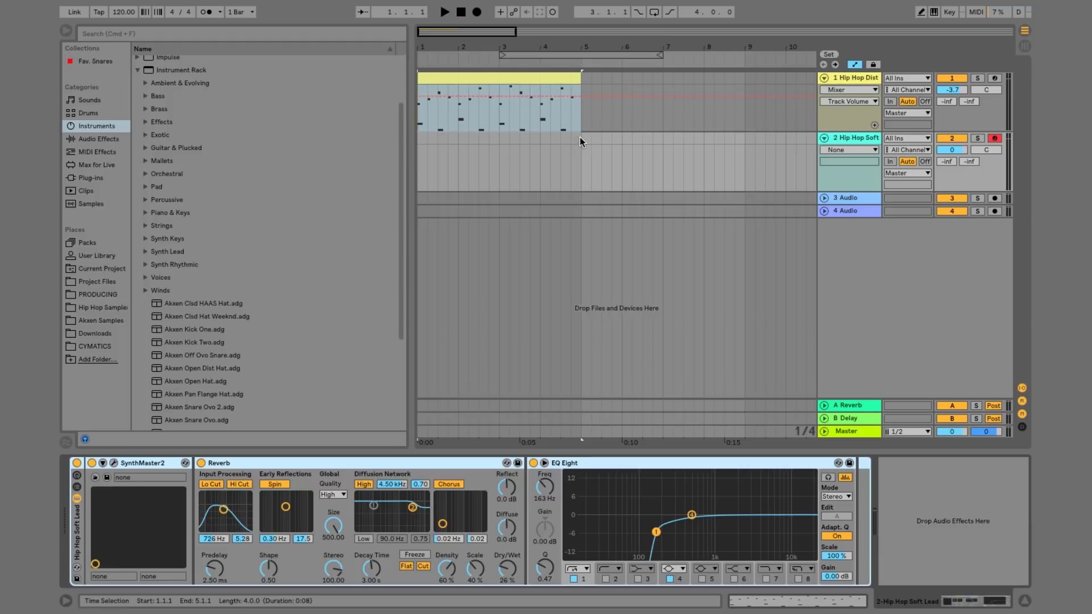
pyautogui.moveTo(579, 137); pyautogui.dragTo(417, 135)
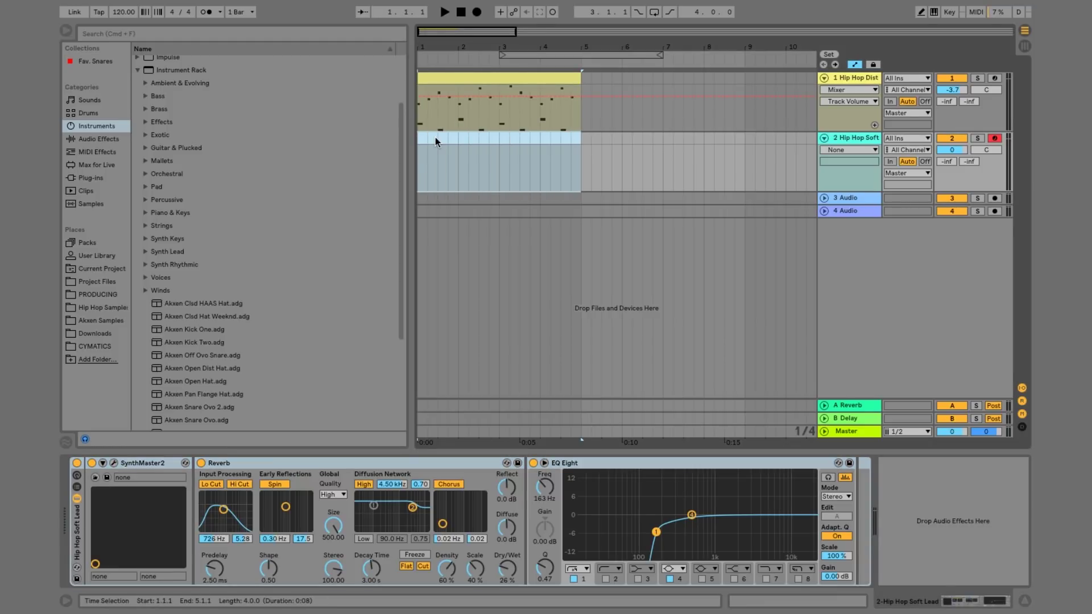
pyautogui.rightClick(435, 138)
pyautogui.click(486, 256)
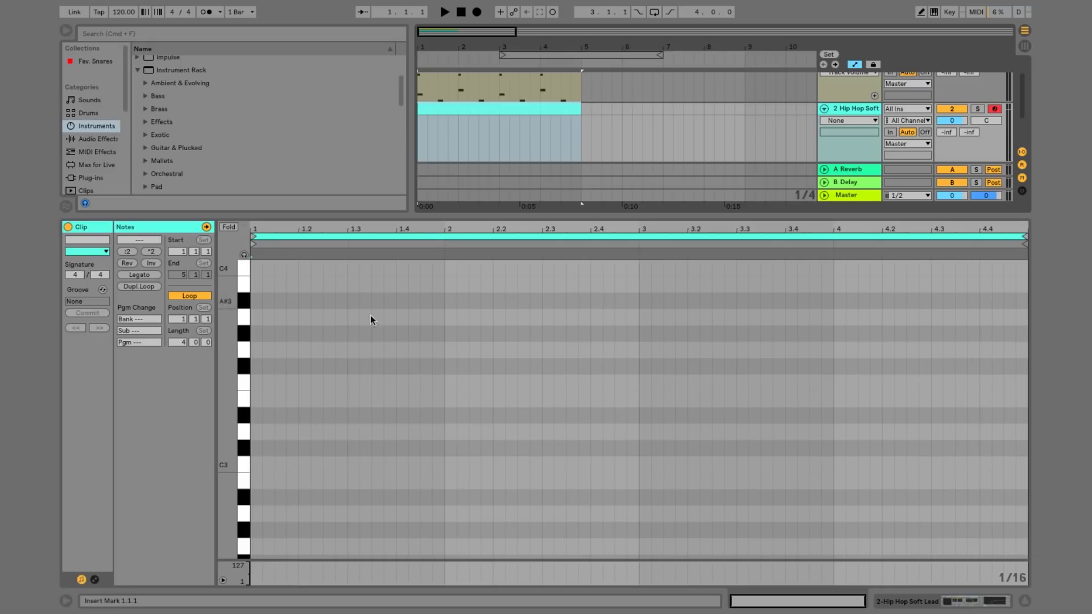
# - Add a C#3 note lasting an eighth at the start of the new clip and play it
pyautogui.scroll(-5, 271, 429)
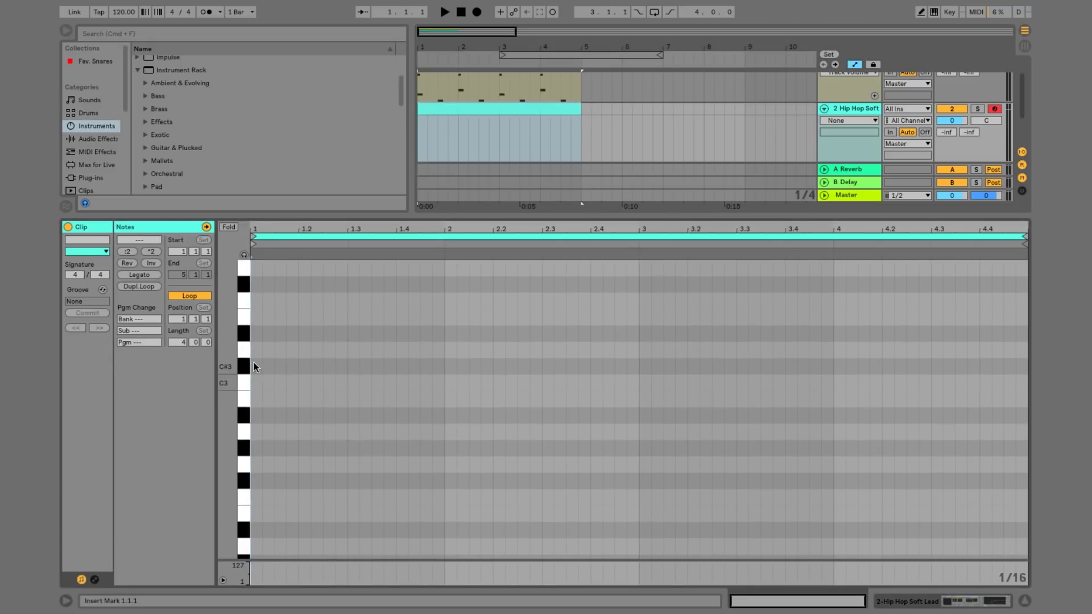
pyautogui.scroll(1, 316, 445)
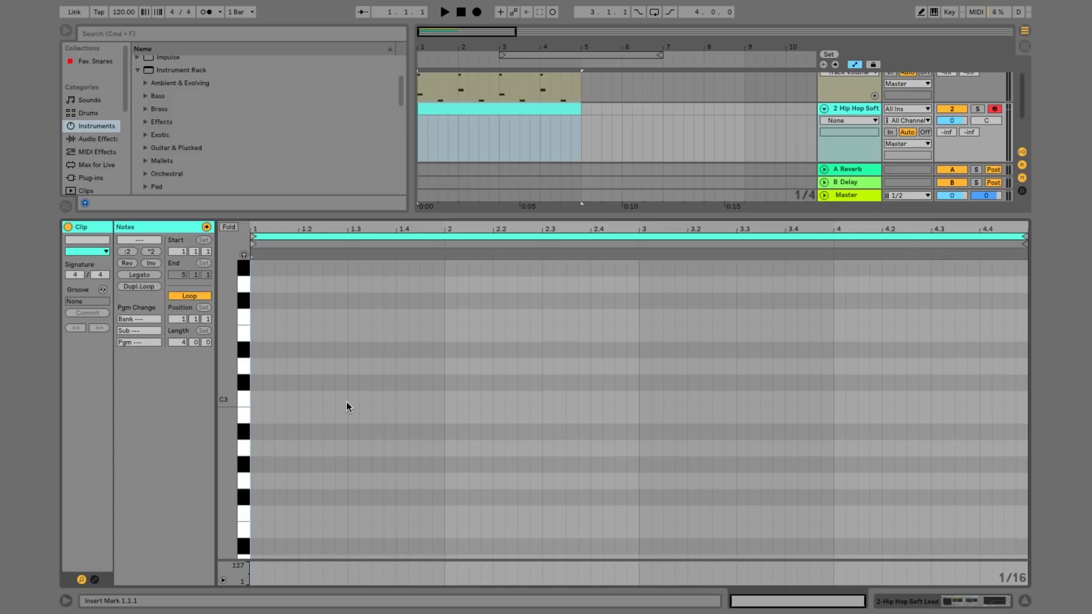
pyautogui.doubleClick(256, 382)
pyautogui.press('space')
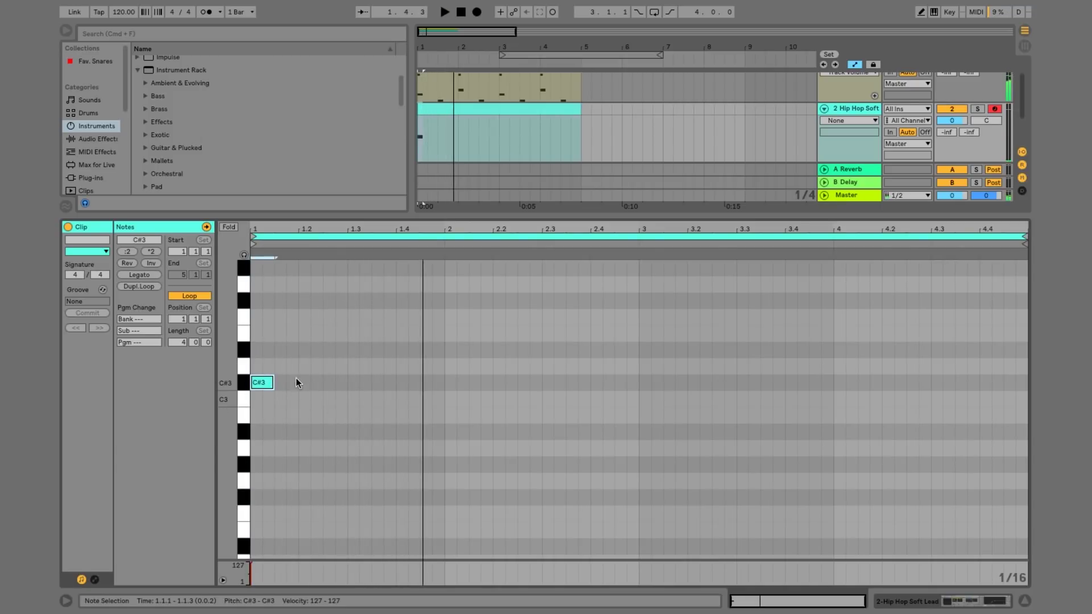
pyautogui.press('space')
# - Duplicate the C#3 note to 1.2.1, 1.2.3 and 1.3.1, and play the result
pyautogui.moveTo(300, 398); pyautogui.dragTo(250, 364)
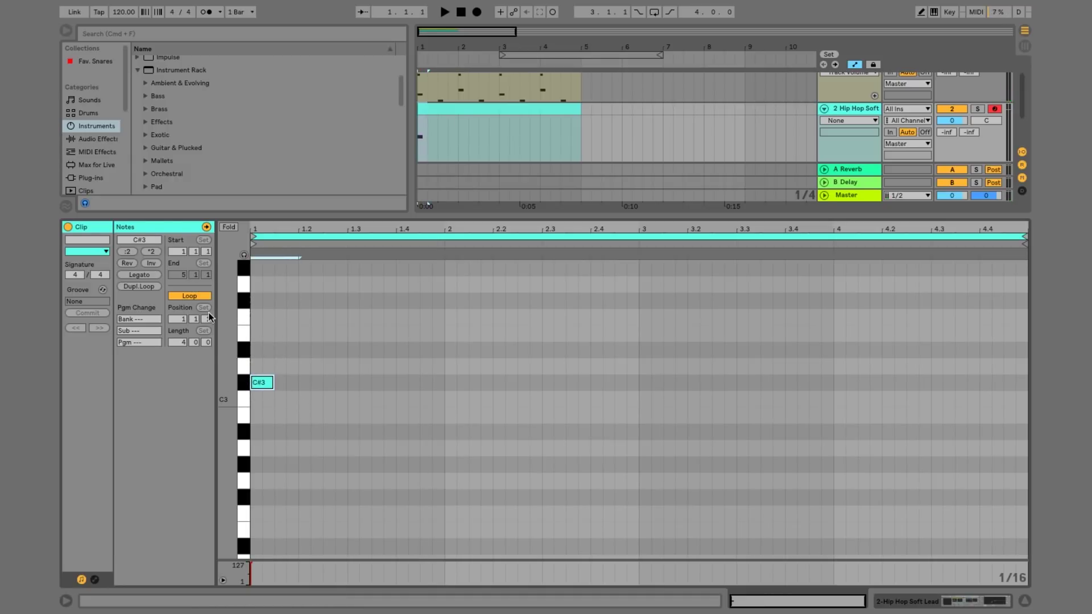
pyautogui.press('super+d')
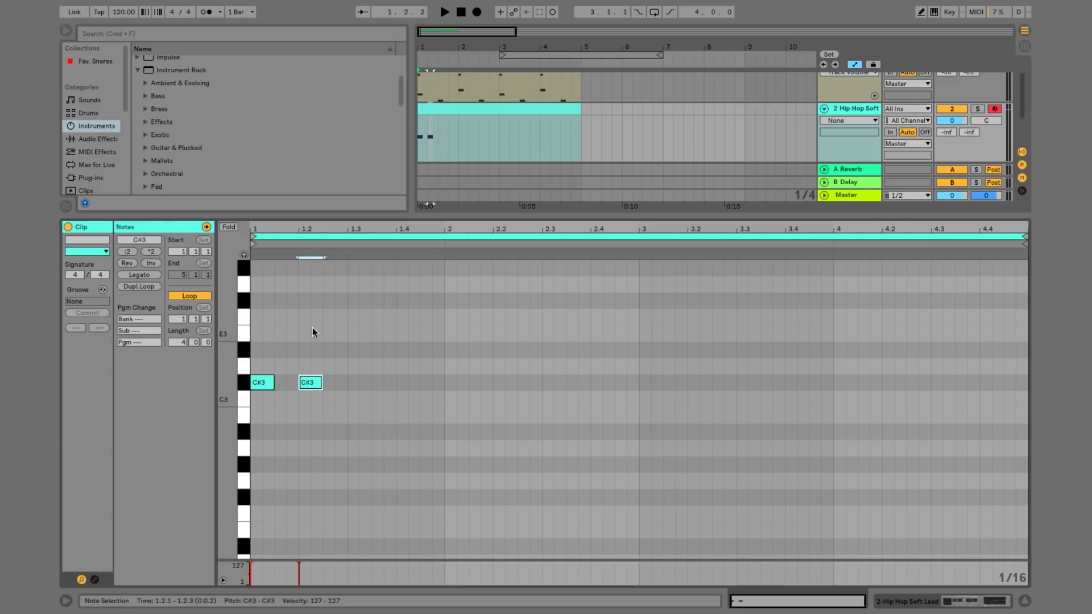
pyautogui.press('super+d')
pyautogui.press('super+d')
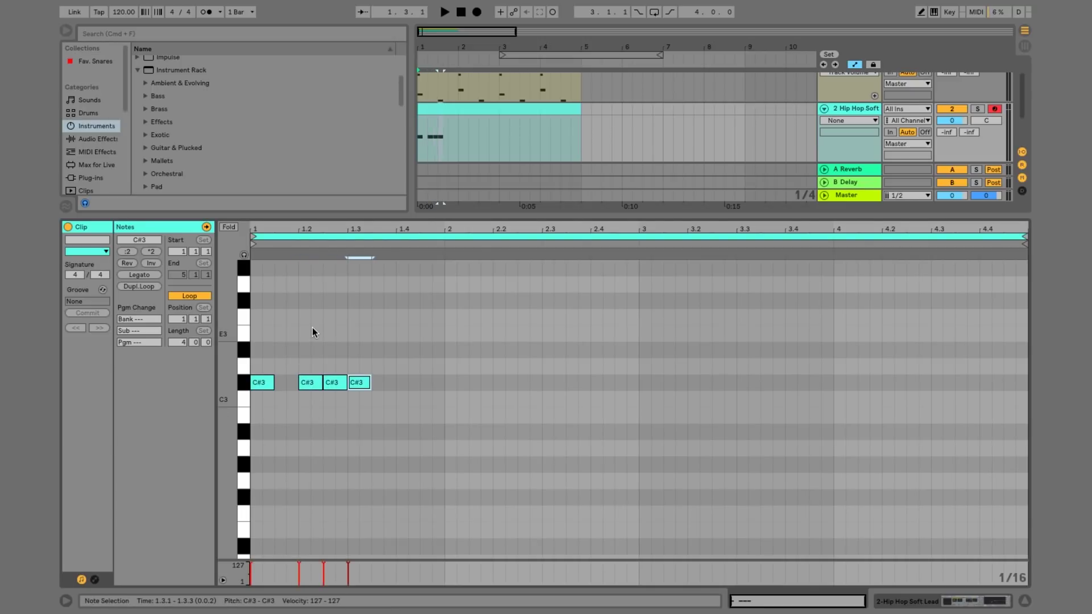
pyautogui.press('space')
pyautogui.press('space')
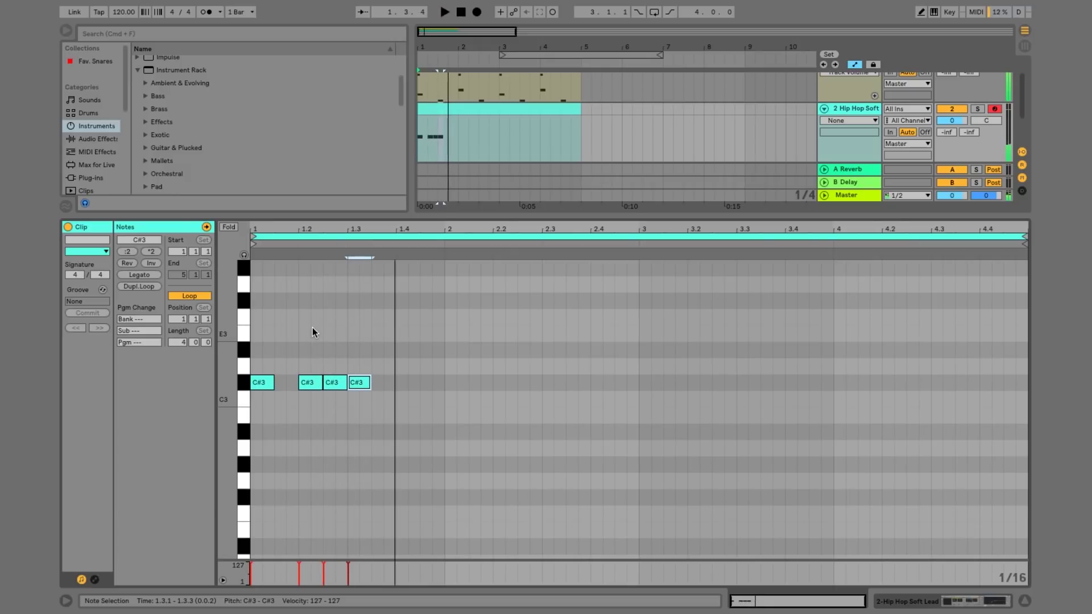
# - Move the three copied notes in bar 1 to F#3, E3 and F#3 in order, and play them
pyautogui.moveTo(310, 403); pyautogui.dragTo(388, 333)
pyautogui.moveTo(363, 382); pyautogui.dragTo(335, 333)
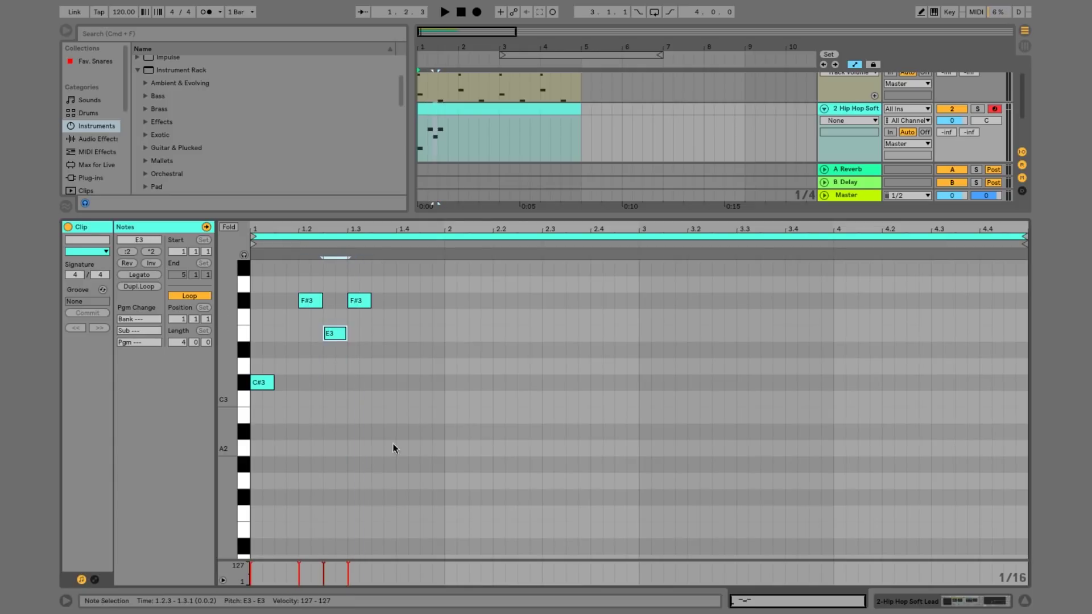
pyautogui.press('space')
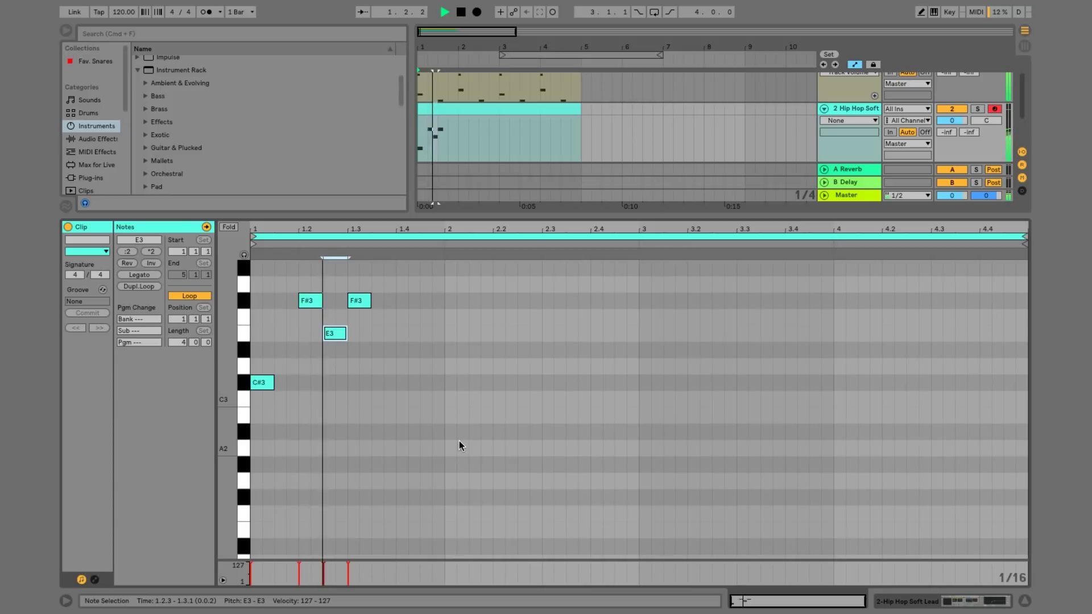
pyautogui.press('space')
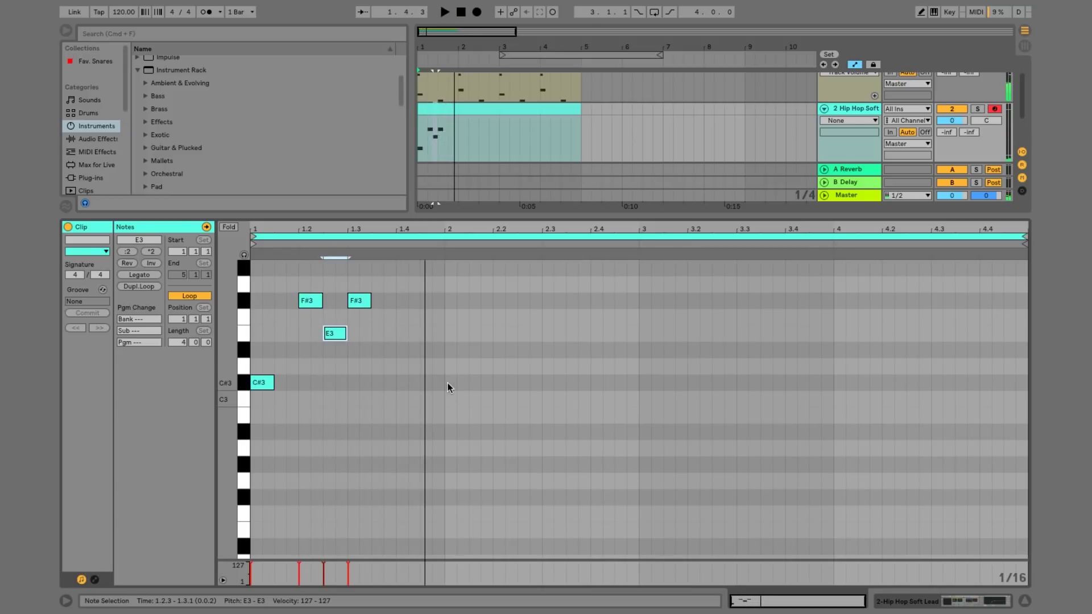
# - Duplicate bar 1's four notes into bars 2, 3 and 4
pyautogui.moveTo(443, 389); pyautogui.dragTo(211, 281)
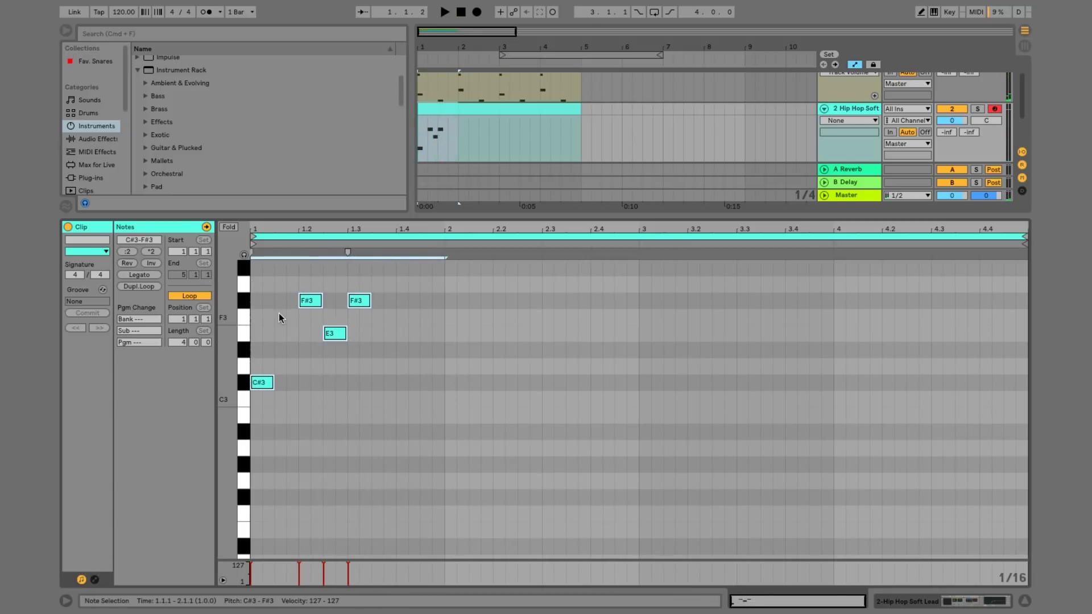
pyautogui.press('super+d')
pyautogui.press('super+d')
pyautogui.press('super+d')
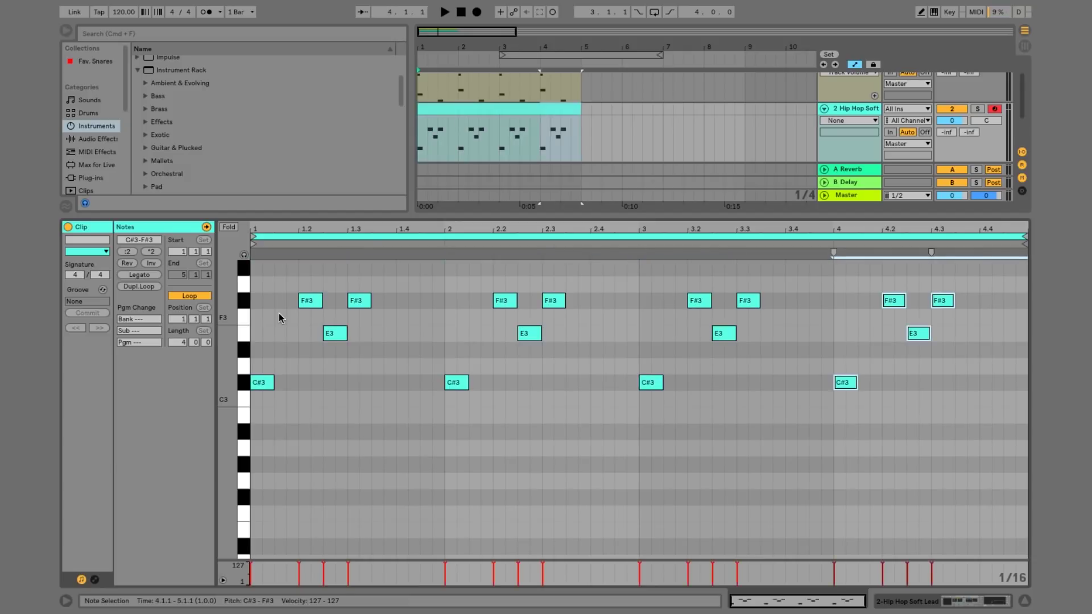
# - Change bar 2's four notes to F#3, G#3, A3 and G#3 in order
pyautogui.click(552, 407)
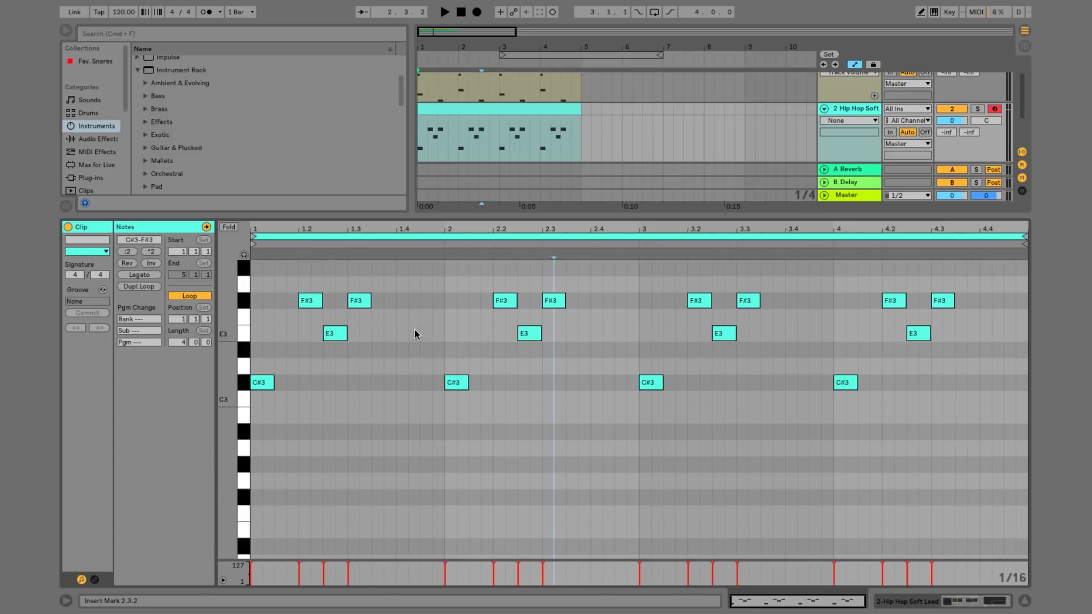
pyautogui.moveTo(454, 386); pyautogui.dragTo(553, 282)
pyautogui.moveTo(529, 334); pyautogui.dragTo(532, 291)
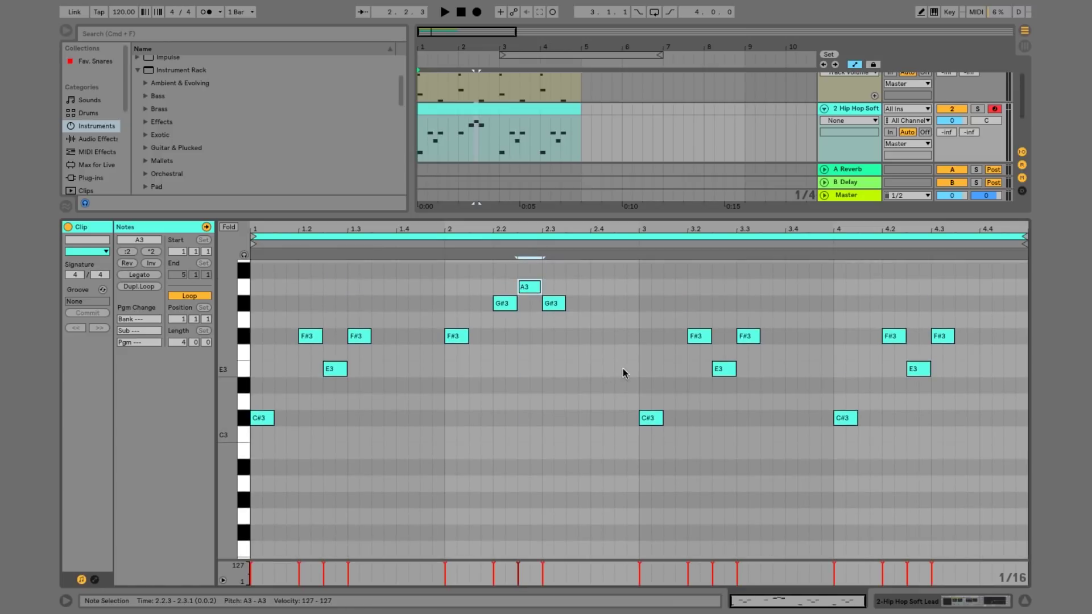
# - Replace bar 4's notes with a copy of bar 2's four notes
pyautogui.moveTo(834, 438); pyautogui.dragTo(984, 216)
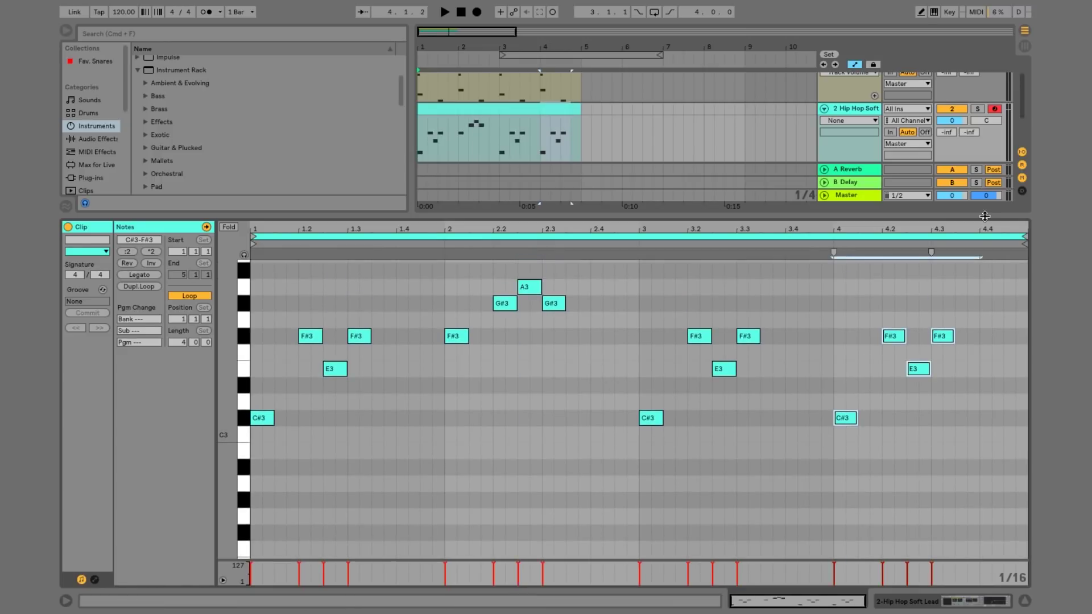
pyautogui.press('Delete')
pyautogui.scroll(-1, 634, 353)
pyautogui.moveTo(633, 337); pyautogui.dragTo(450, 253)
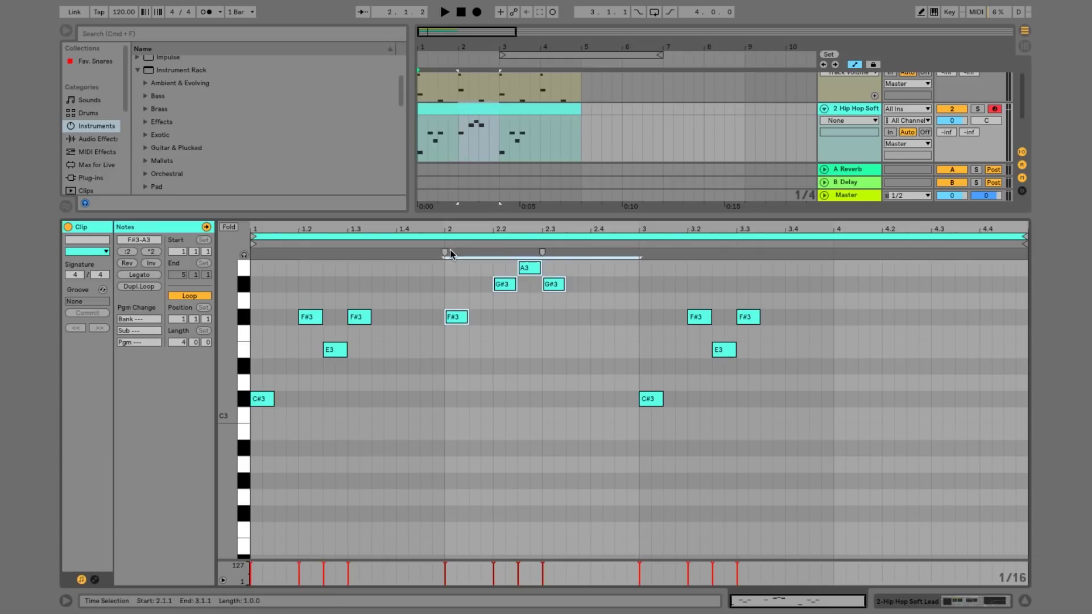
pyautogui.click(833, 266)
pyautogui.hotkey('ctrl', 'v')
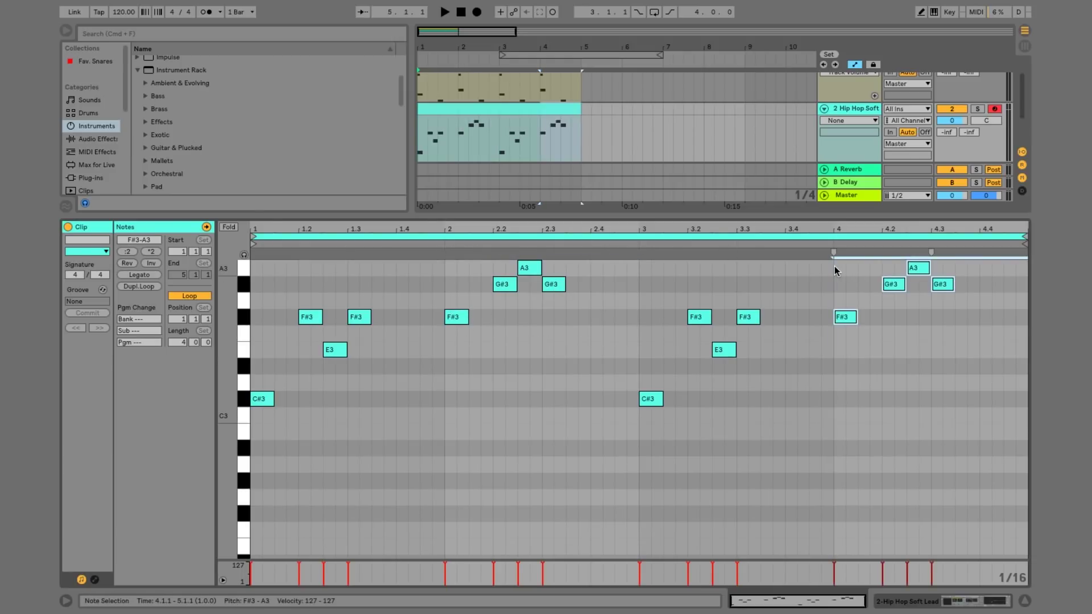
# - Play the finished four-bar Hip Hop Soft melody from bar 1 together with the Hip Hop Dist track
pyautogui.scroll(3, 541, 347)
pyautogui.click(470, 108)
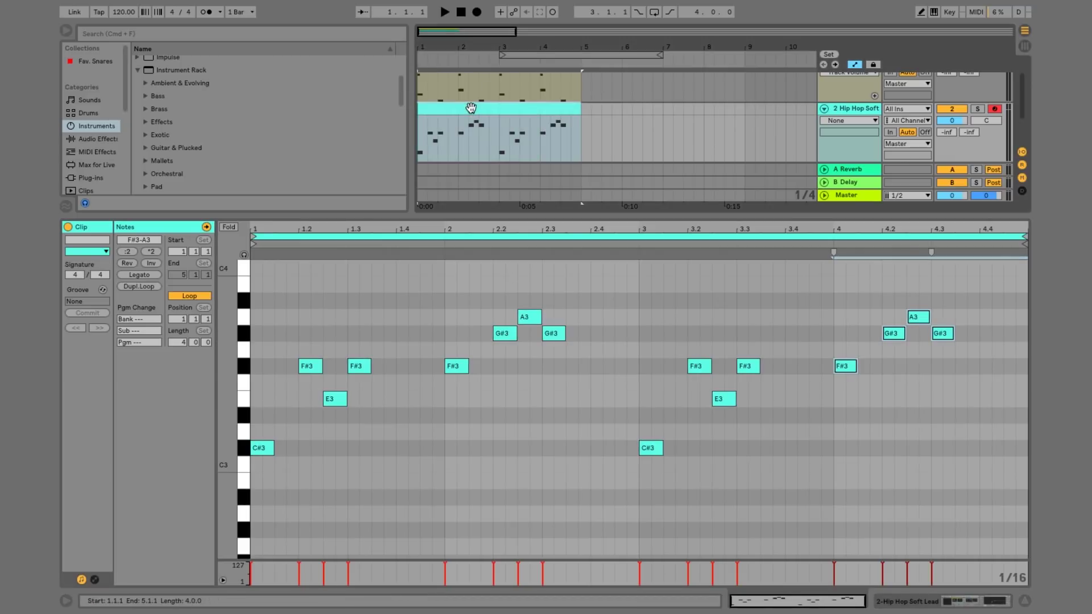
pyautogui.press('space')
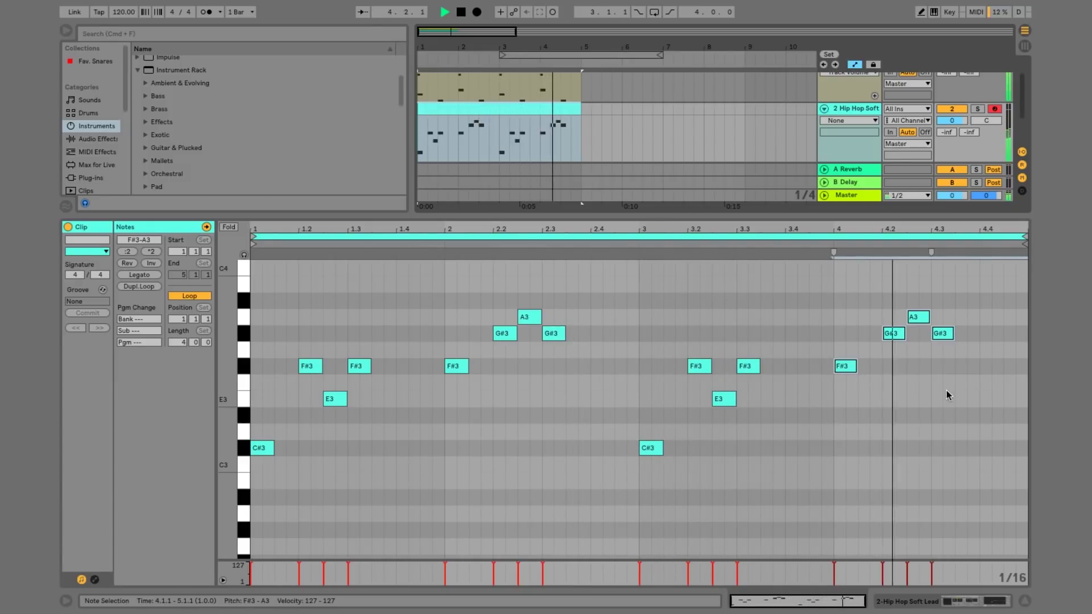
pyautogui.press('space')
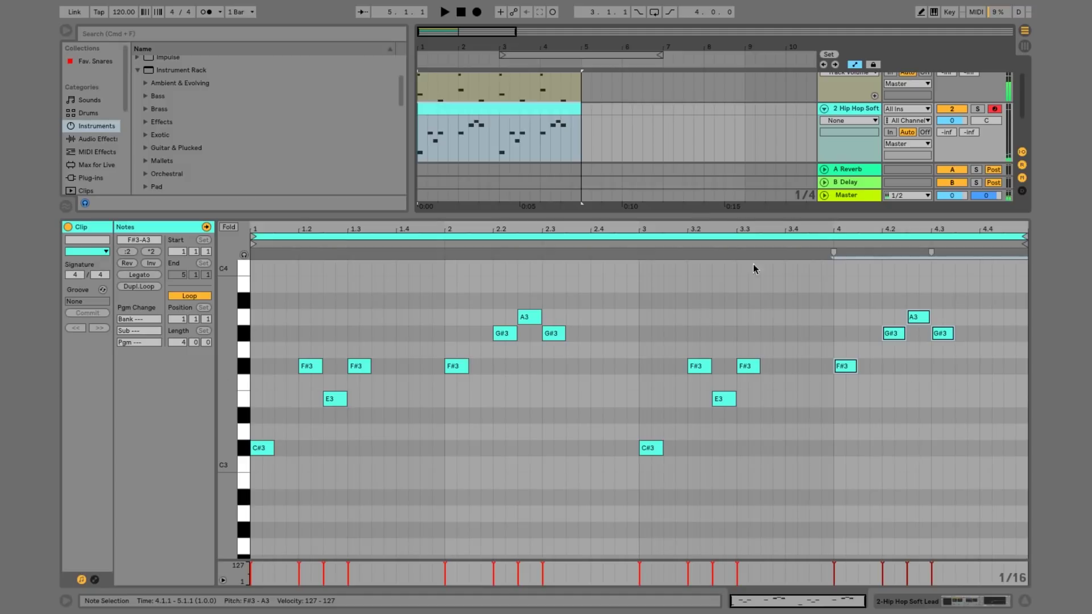
# - Insert a new MIDI track below Hip Hop Soft and create an empty four-bar MIDI clip on it from bar 1
pyautogui.moveTo(721, 218); pyautogui.dragTo(721, 574)
pyautogui.rightClick(819, 141)
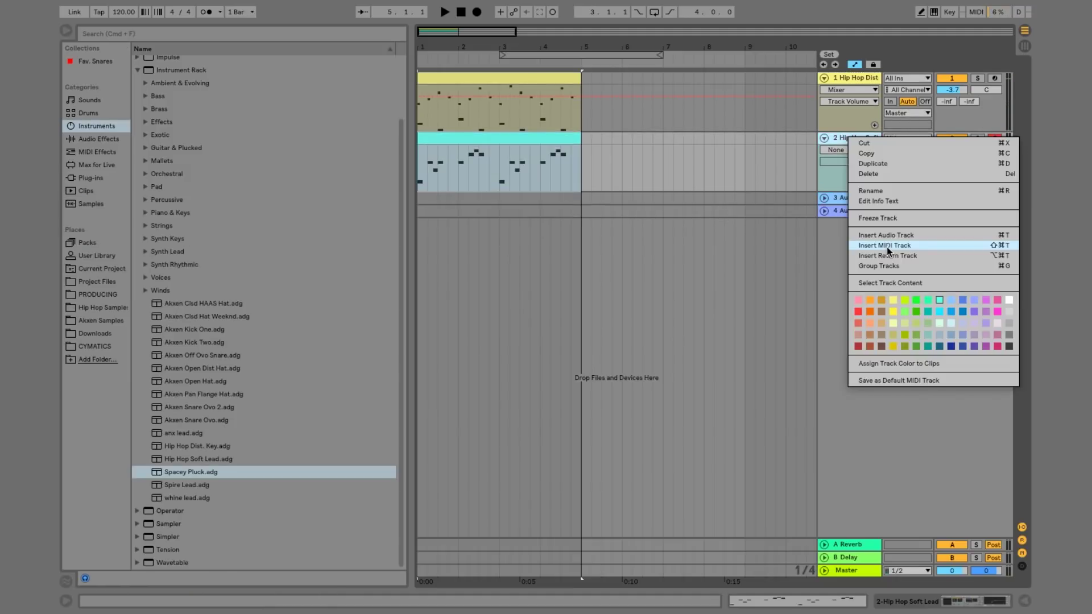
pyautogui.click(886, 309)
pyautogui.moveTo(595, 199); pyautogui.dragTo(420, 205)
pyautogui.rightClick(432, 203)
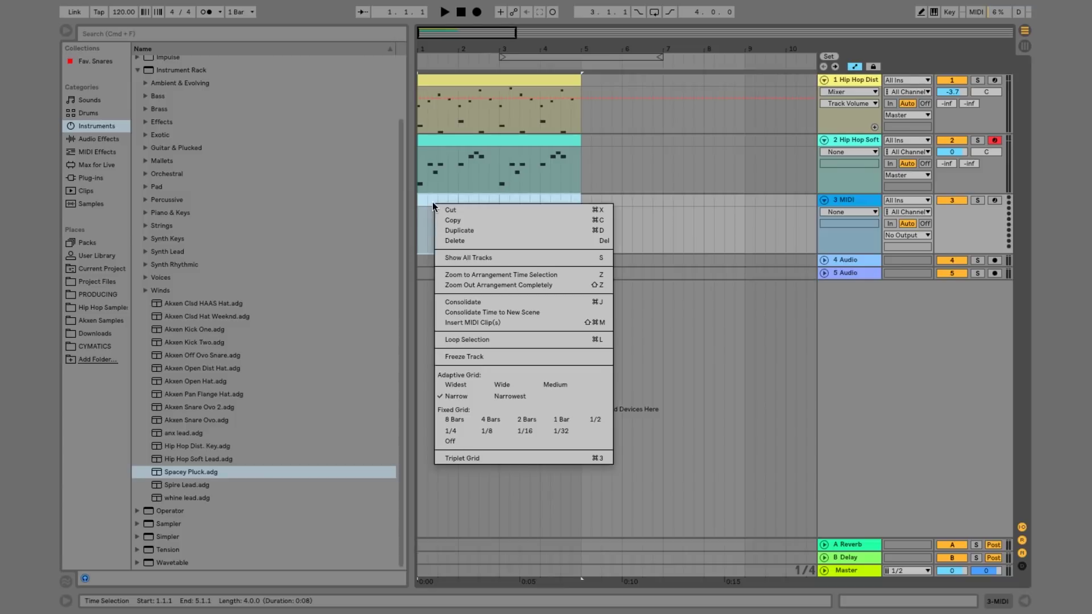
pyautogui.click(482, 323)
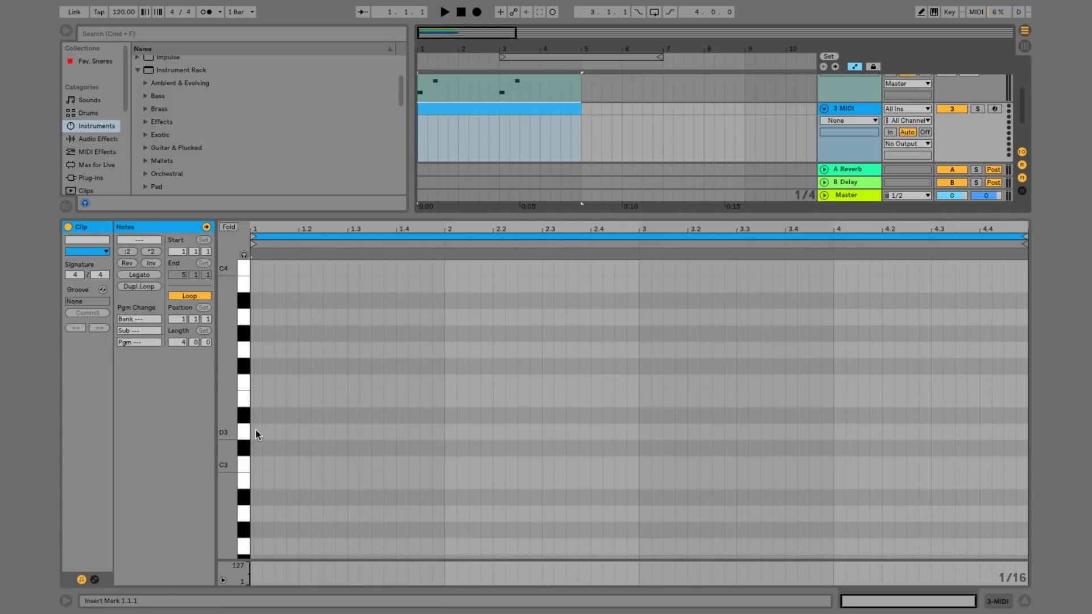
# - Add a one-beat E3 note at the start of bar 1 and copy it to 2.2 as C#3
pyautogui.doubleClick(257, 397)
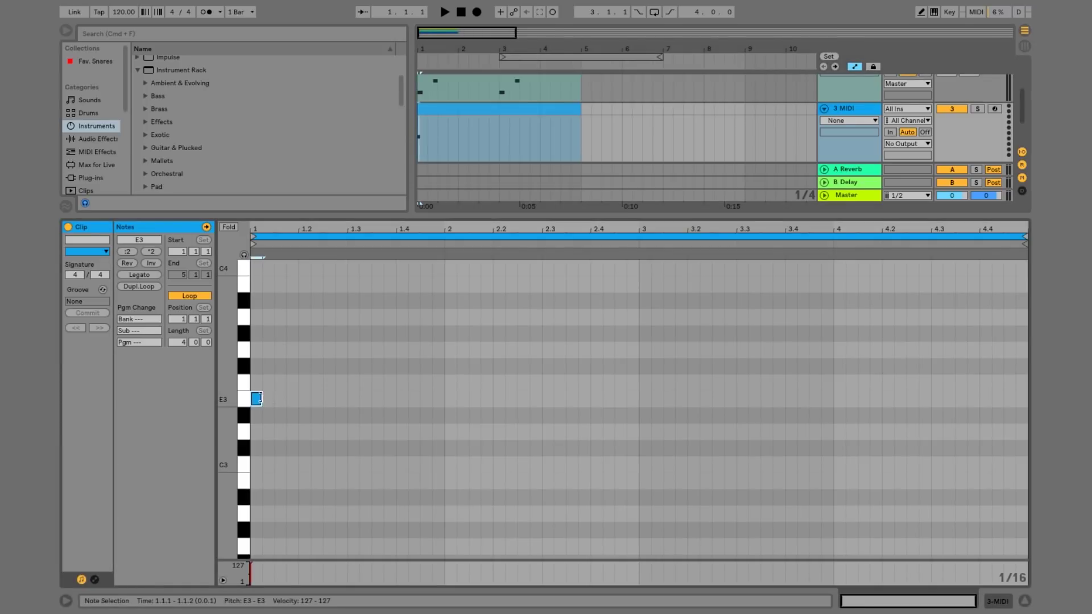
pyautogui.moveTo(260, 398); pyautogui.dragTo(301, 399)
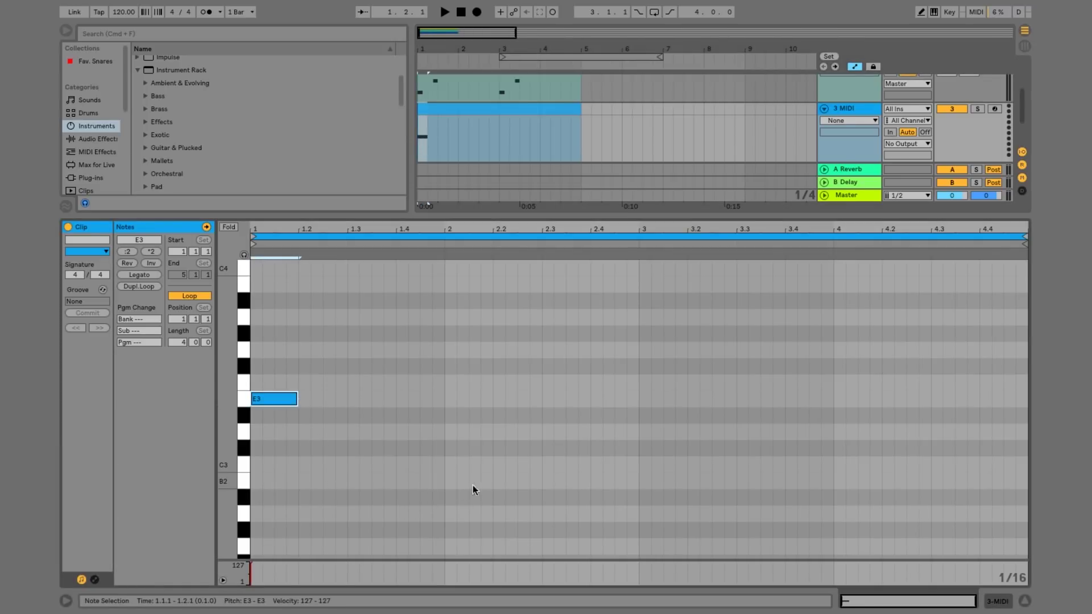
pyautogui.moveTo(493, 482); pyautogui.dragTo(148, 316)
pyautogui.press('super+d')
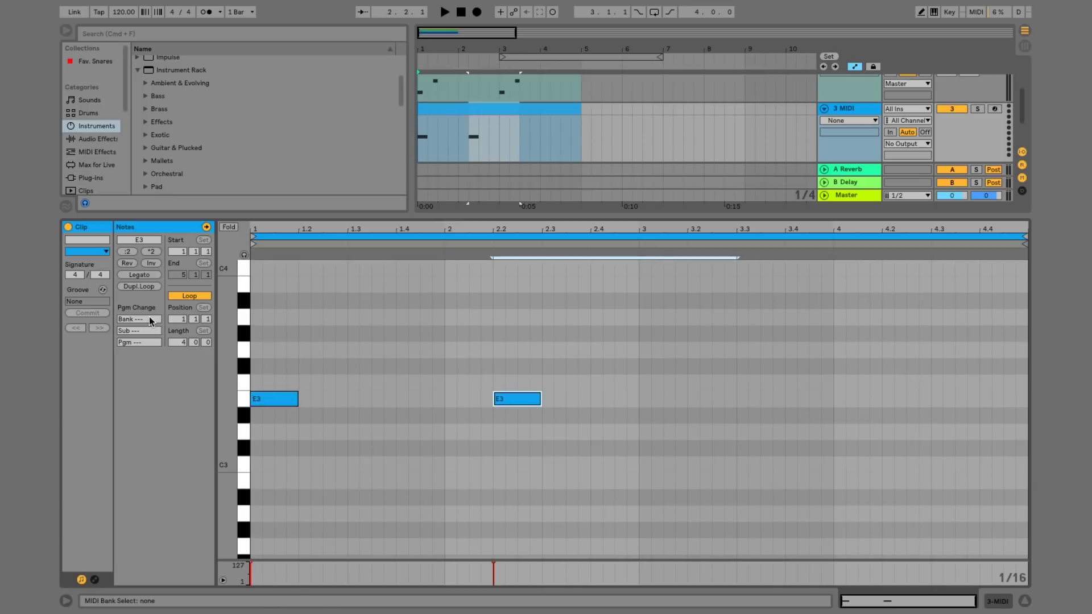
pyautogui.press('Down')
pyautogui.press('Down')
pyautogui.press('Down')
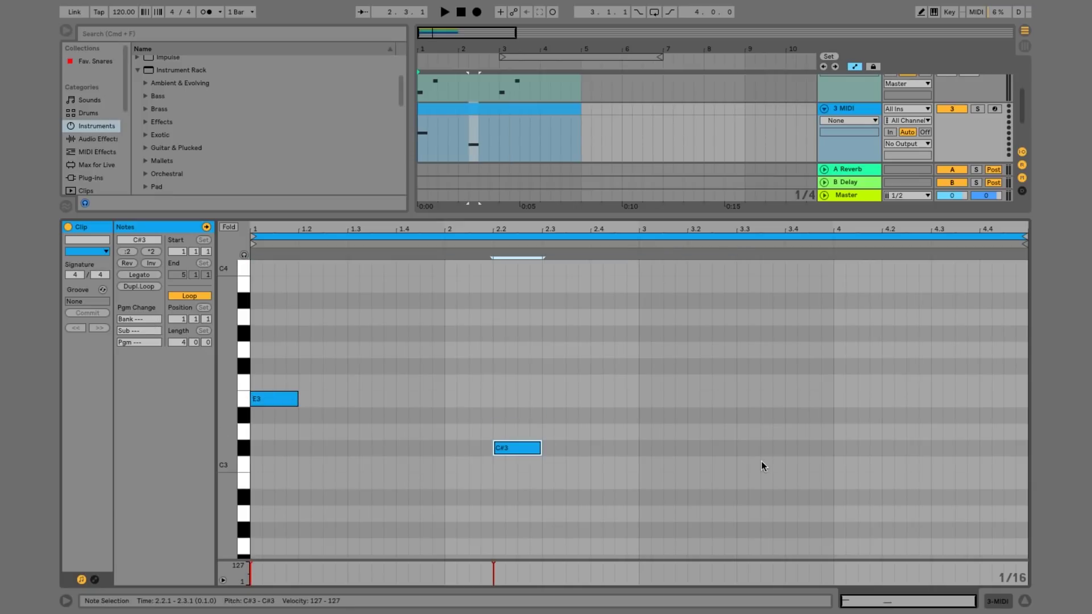
# - Copy the C#3 note to 2.4 as D#3, keeping no extra copy at the start of bar 3
pyautogui.press('super+d')
pyautogui.press('Up')
pyautogui.press('Up')
pyautogui.press('Right')
pyautogui.press('Right')
pyautogui.press('Right')
pyautogui.press('Right')
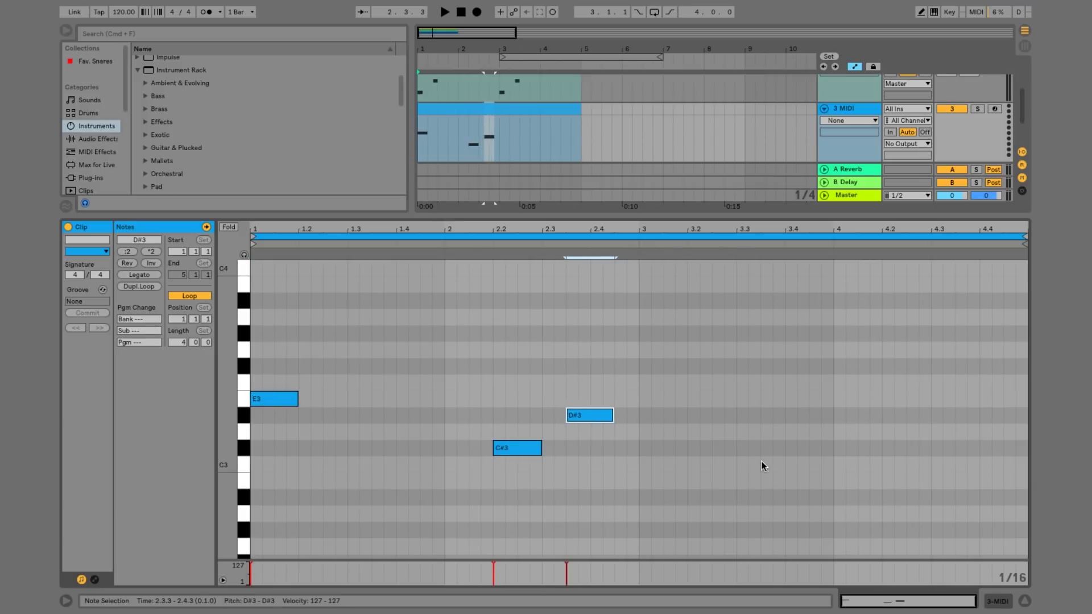
pyautogui.press('super+d')
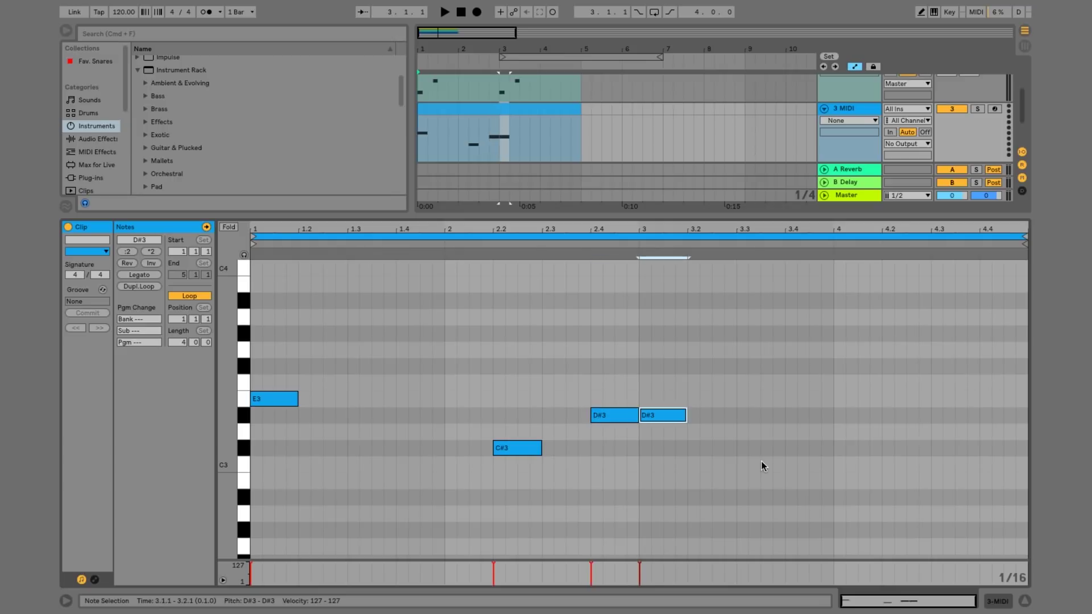
pyautogui.press('Delete')
# - Duplicate the three-note phrase of bars 1 and 2 into bars 3 and 4, and return to the full arrangement
pyautogui.moveTo(634, 502); pyautogui.dragTo(135, 243)
pyautogui.press('super+d')
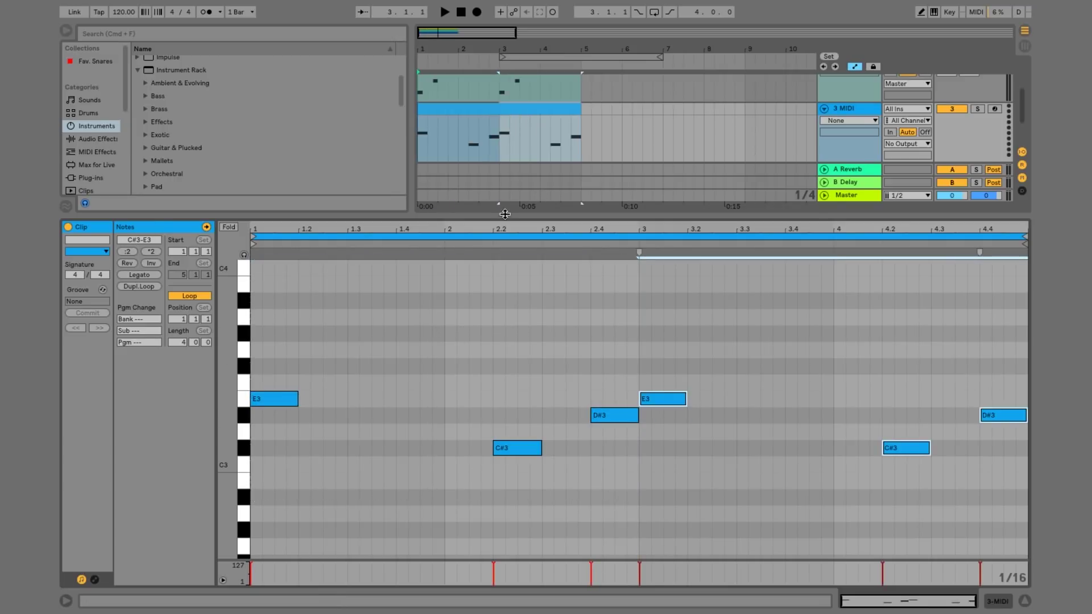
pyautogui.press('super+alt+l')
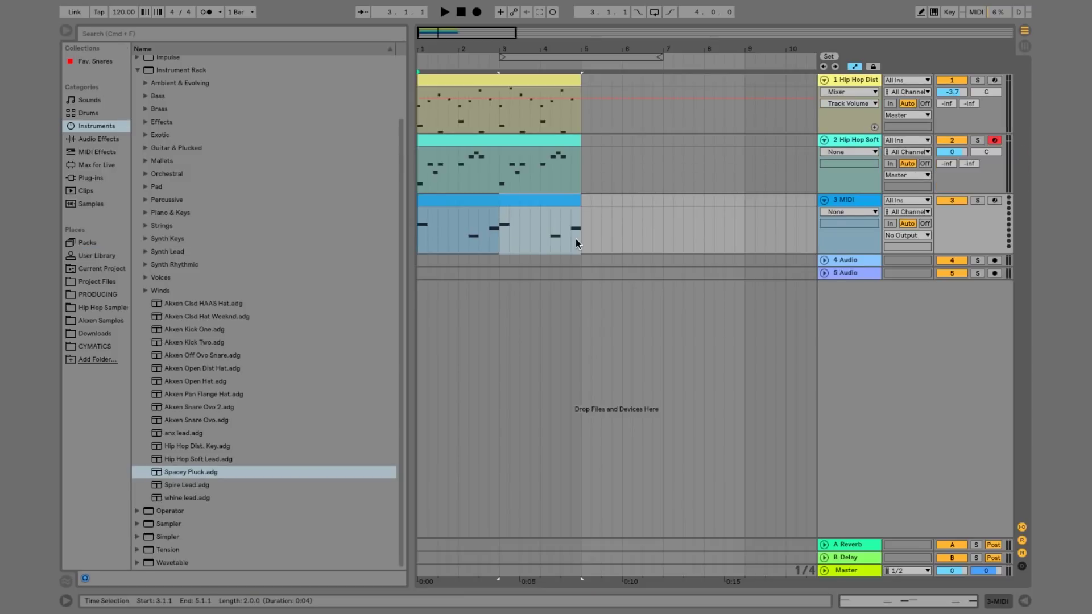
# - Move the Hip Hop Soft and third-track clips to start at bar 5, and duplicate the Hip Hop Dist clip into bars 5 to 8
pyautogui.click(533, 201)
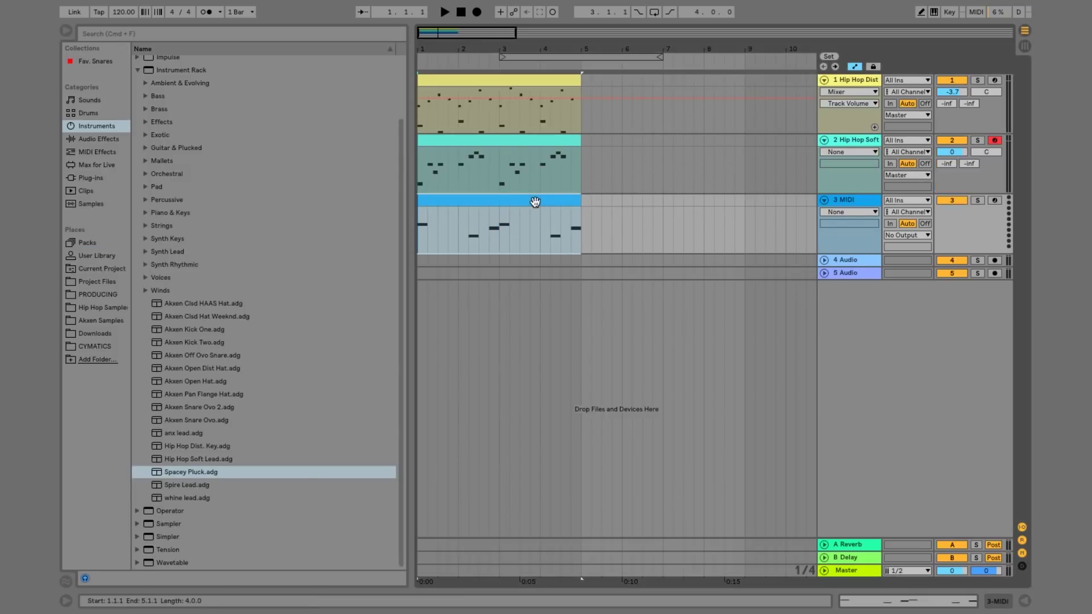
pyautogui.click(478, 84)
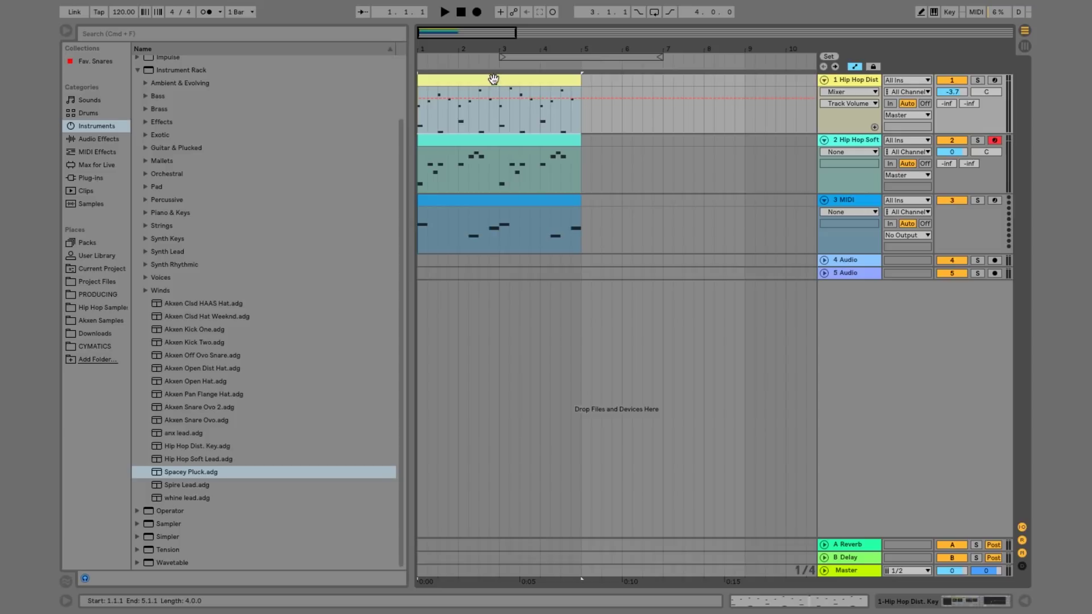
pyautogui.moveTo(464, 140); pyautogui.dragTo(635, 155)
pyautogui.moveTo(487, 202); pyautogui.dragTo(651, 200)
pyautogui.click(523, 77)
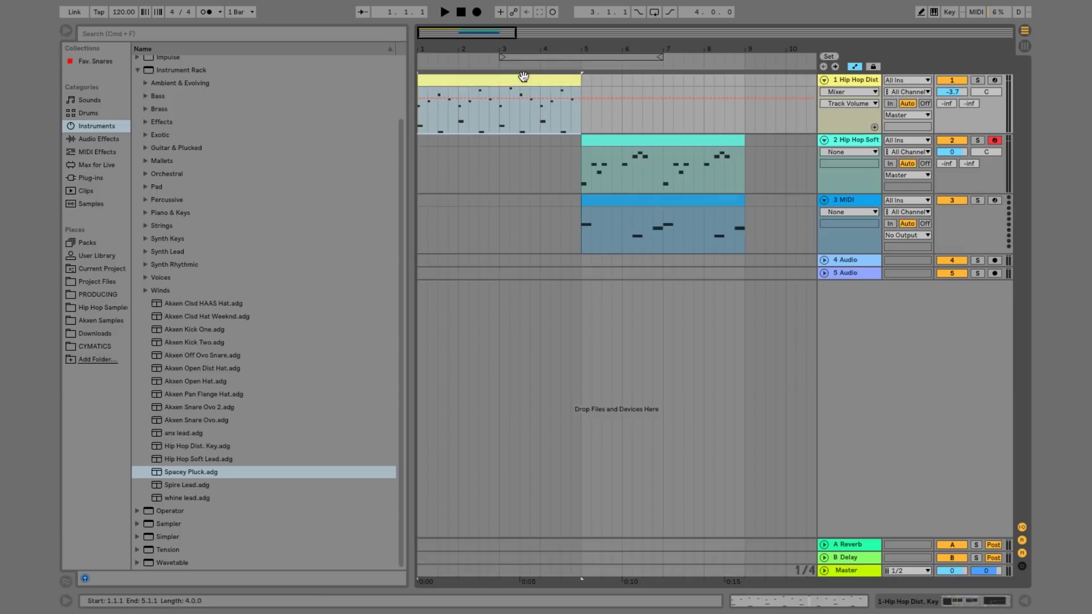
pyautogui.press('super+d')
# - Load the whine lead instrument rack onto the third MIDI track
pyautogui.moveTo(581, 121); pyautogui.dragTo(746, 230)
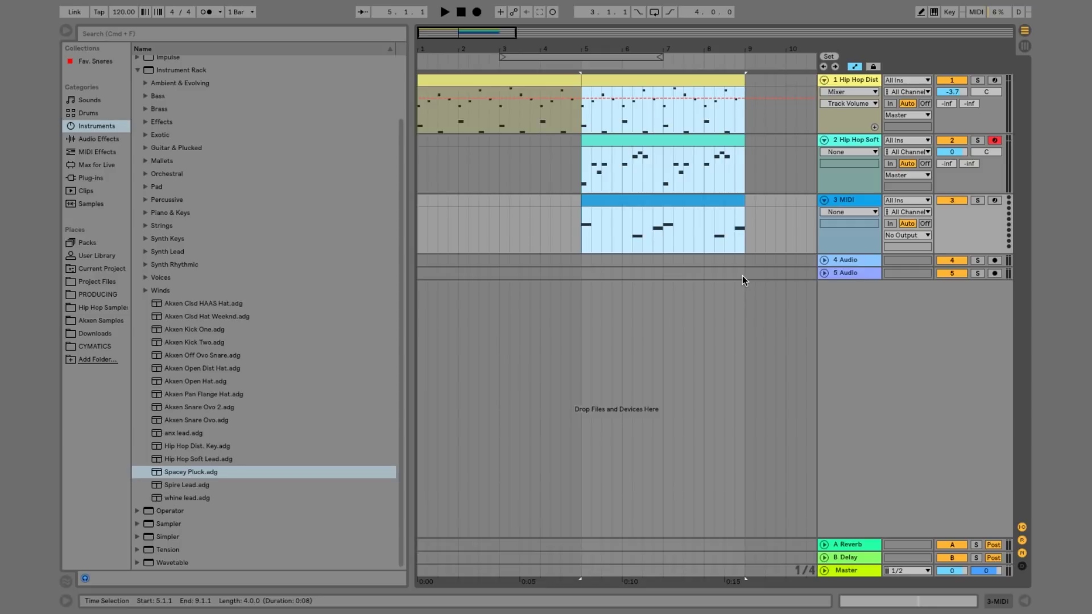
pyautogui.press('Down')
pyautogui.press('Down')
pyautogui.press('Return')
# - Play the arrangement from bar 4 and set the whine lead track's volume to -11.7 dB
pyautogui.click(541, 209)
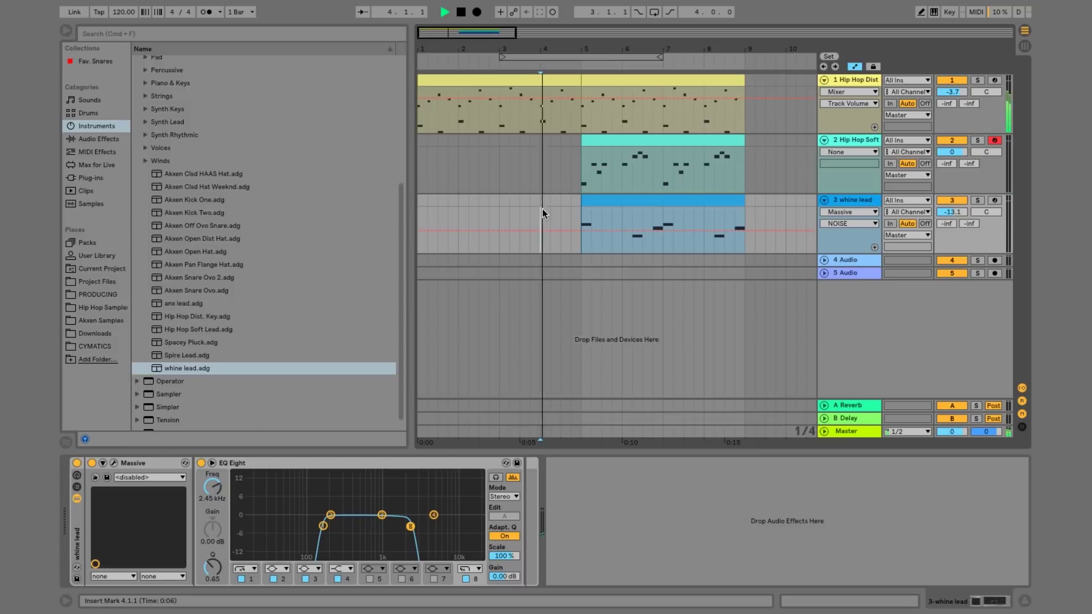
pyautogui.press('space')
pyautogui.moveTo(952, 212); pyautogui.dragTo(951, 209)
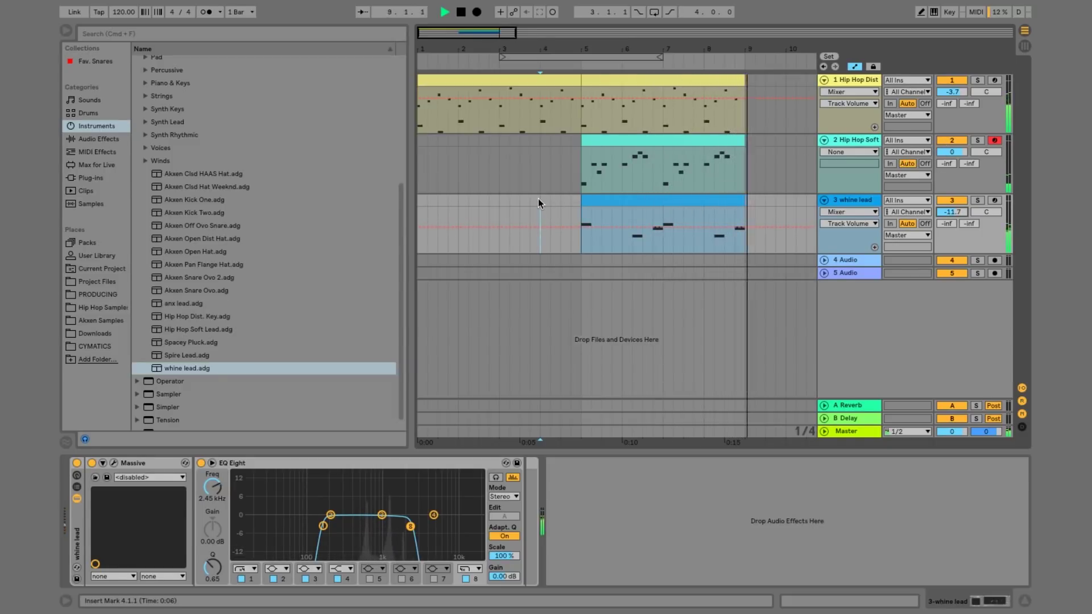
pyautogui.press('space')
# - Play bars 5 to 8 to hear the three melody tracks together
pyautogui.click(645, 212)
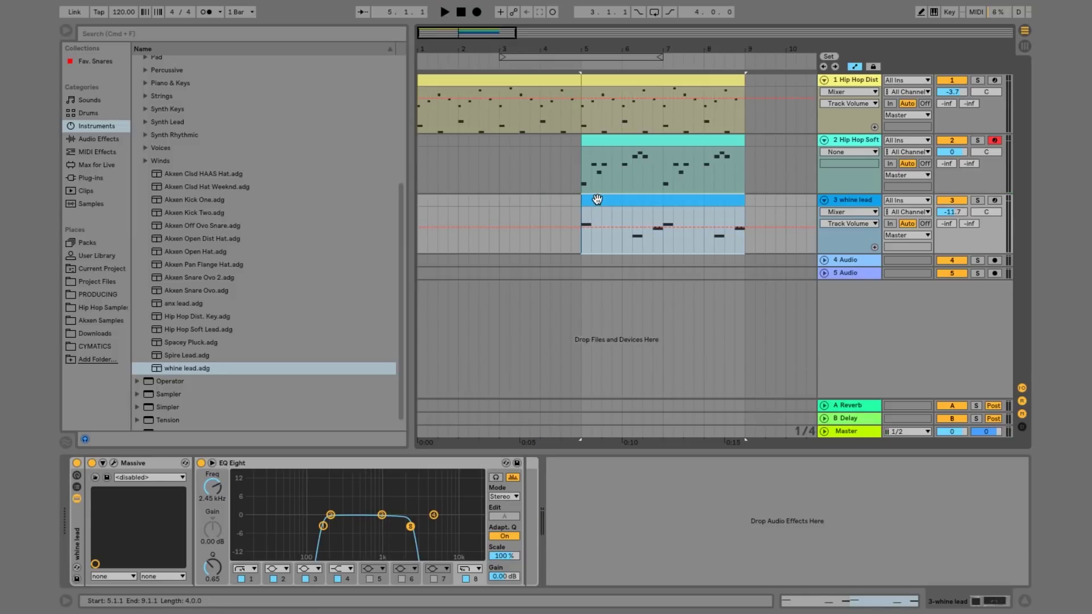
pyautogui.click(581, 241)
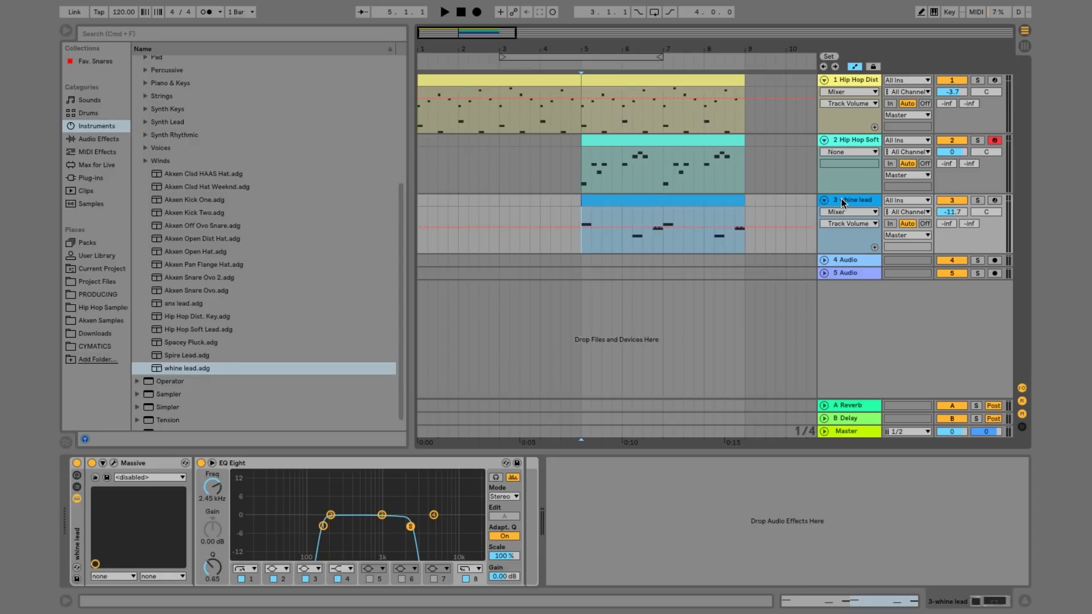
pyautogui.click(614, 200)
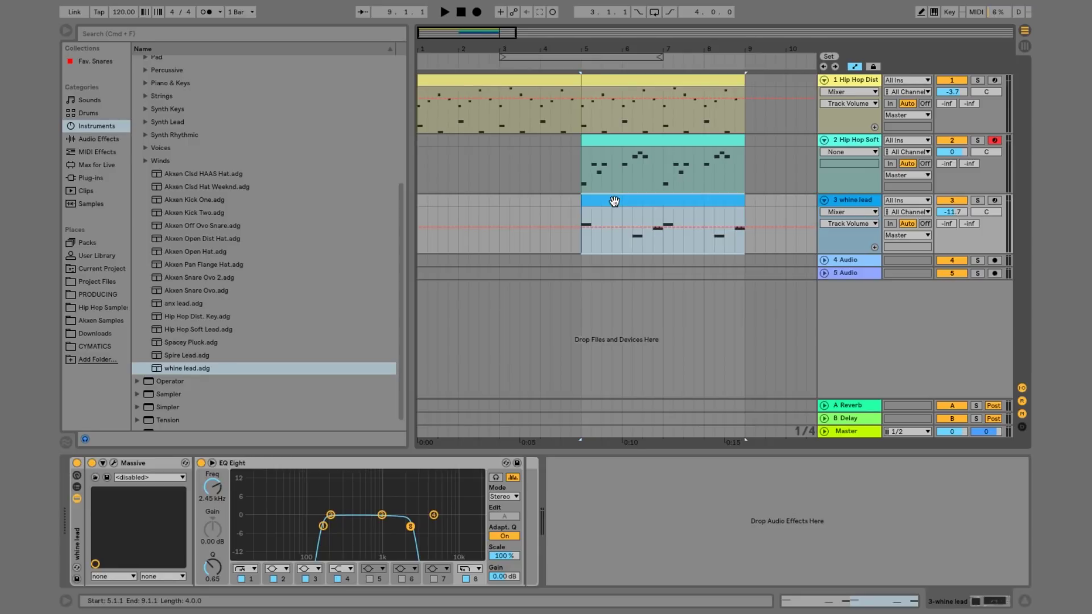
pyautogui.press('space')
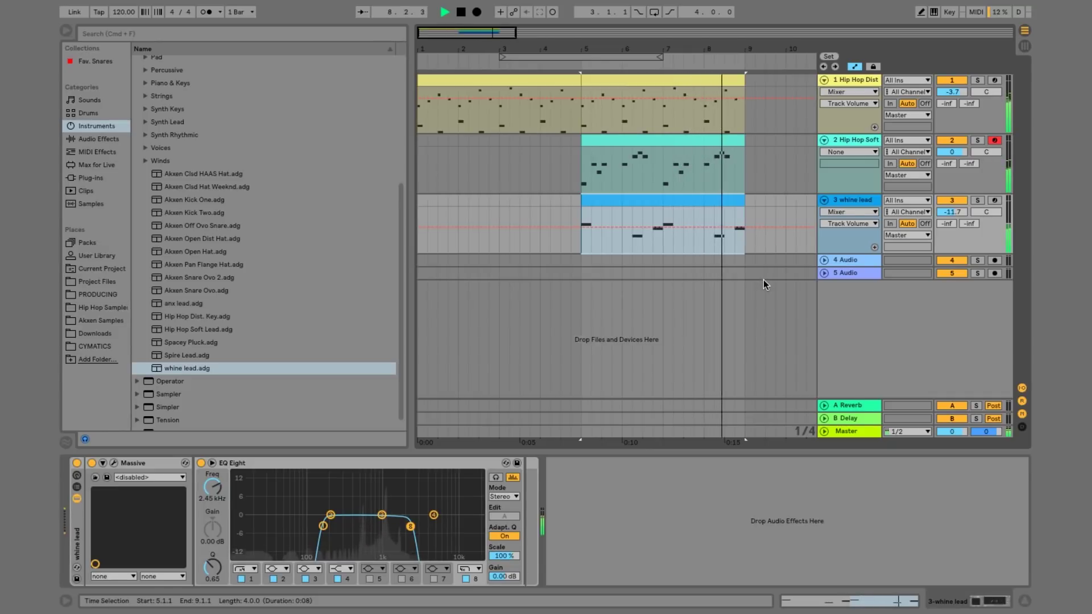
pyautogui.press('space')
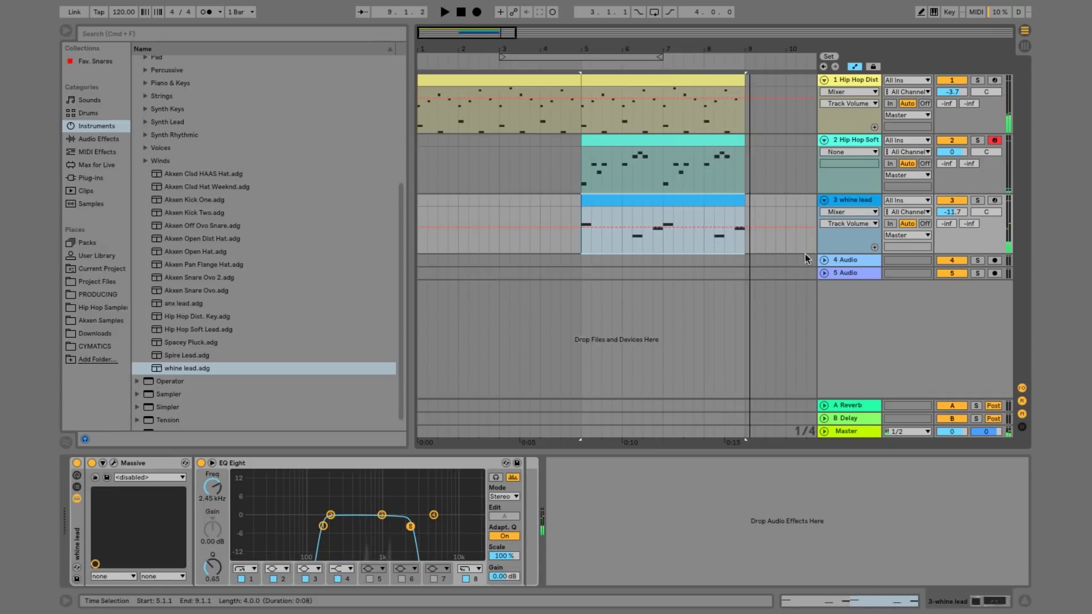
# - Freeze the Hip Hop Dist, Hip Hop Soft and whine lead tracks together and flatten them to audio
pyautogui.click(849, 200)
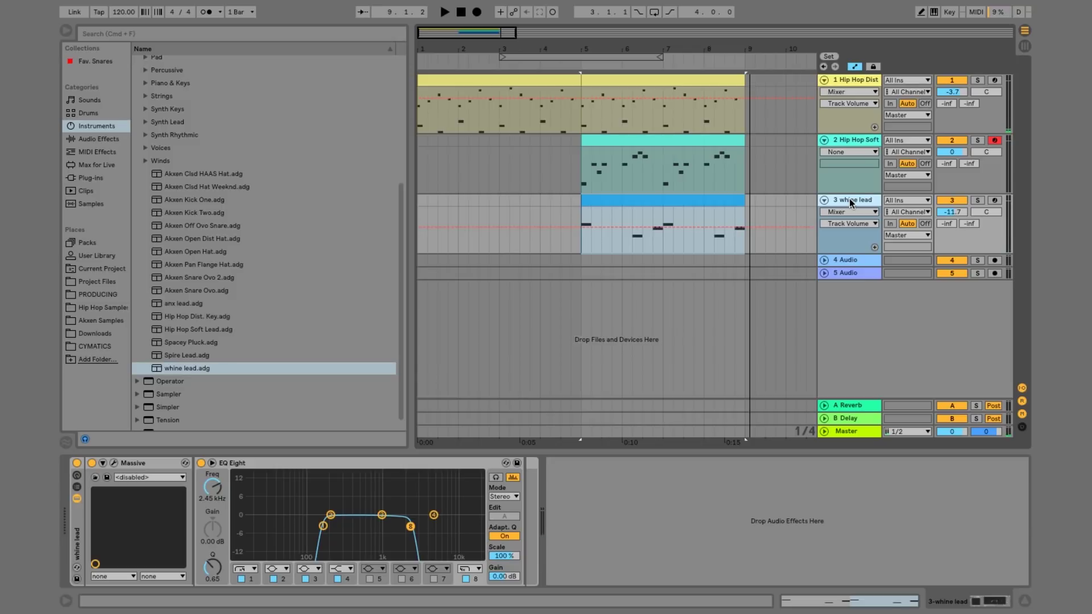
pyautogui.press('Up')
pyautogui.press('Up')
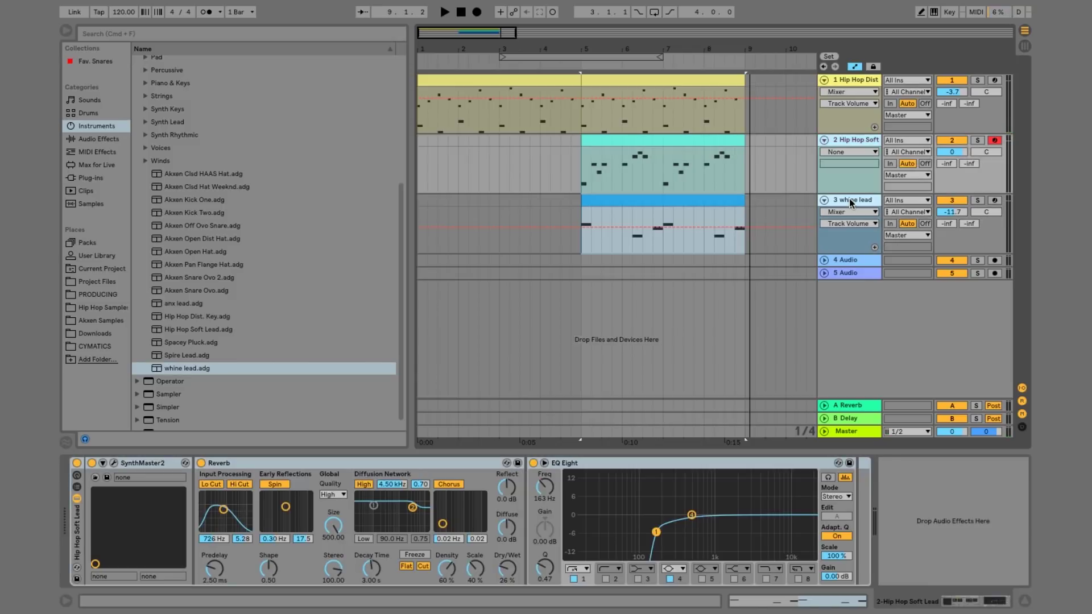
pyautogui.rightClick(849, 200)
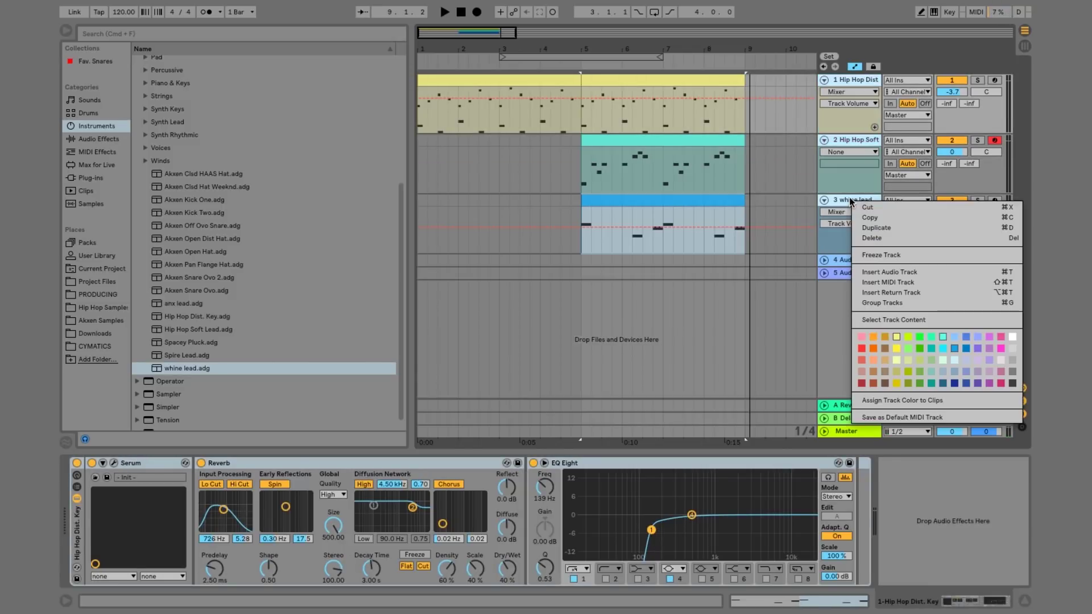
pyautogui.click(879, 255)
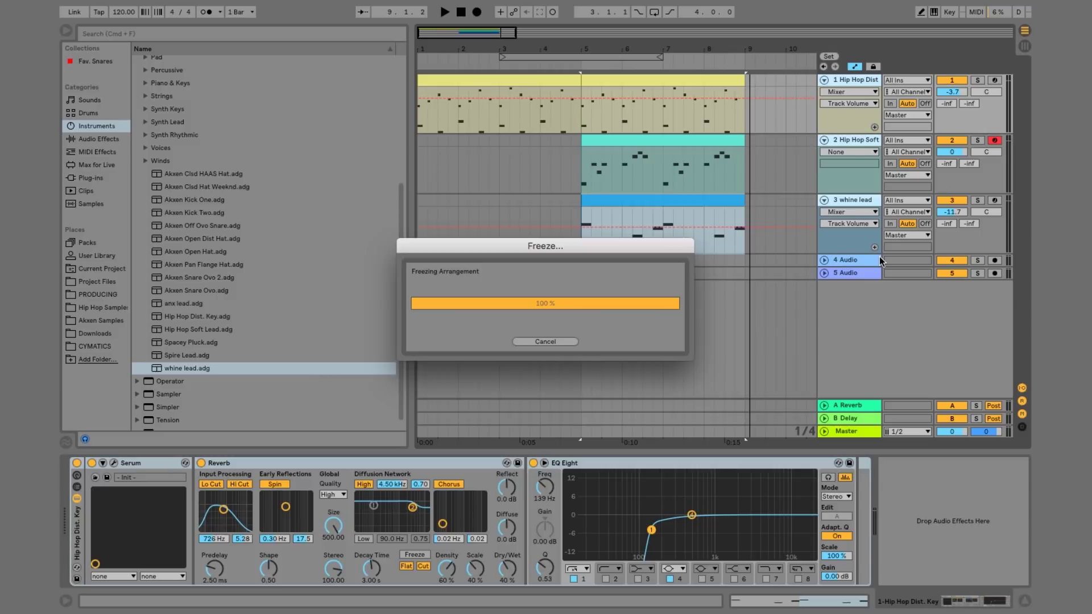
pyautogui.rightClick(847, 141)
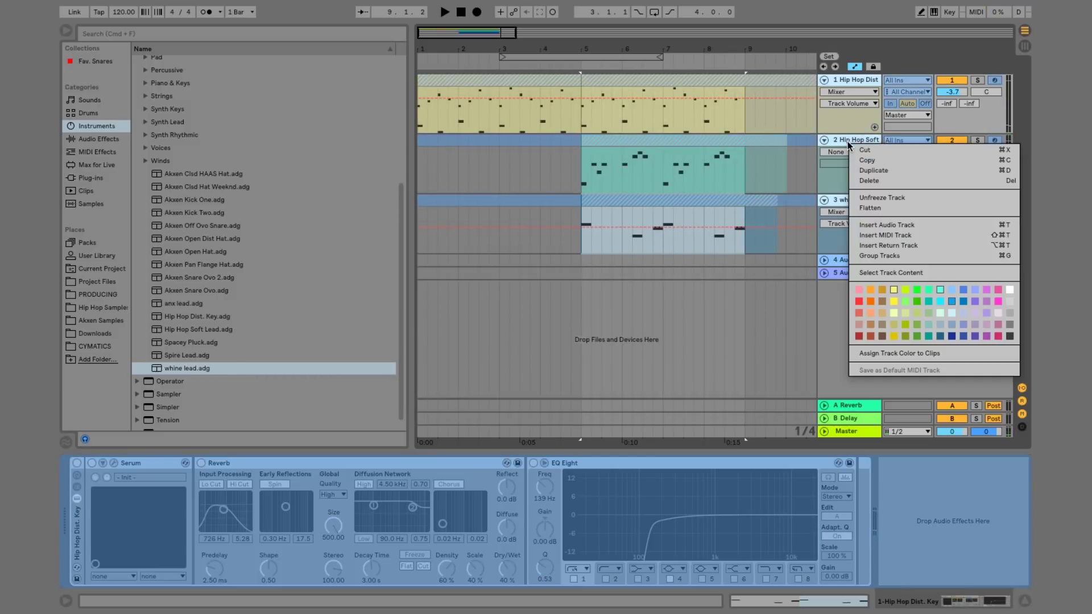
pyautogui.click(873, 208)
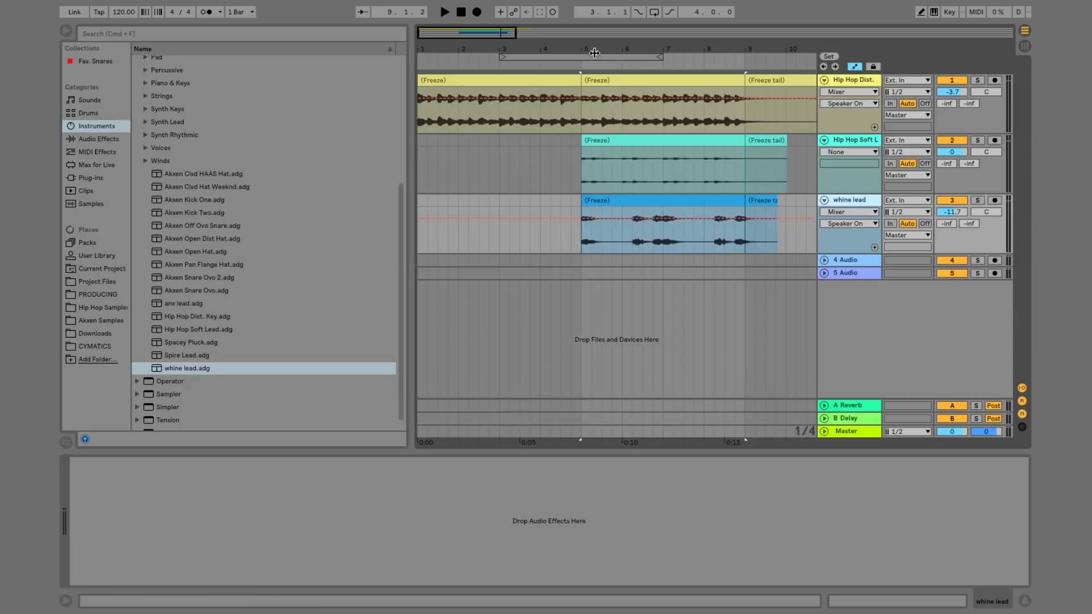
# - Copy the first beat of the Hip Hop Soft Lead audio, from 5.1.1 to 5.2.1, and paste it at 4.4.1 on the same track
pyautogui.moveTo(581, 49); pyautogui.dragTo(579, 97)
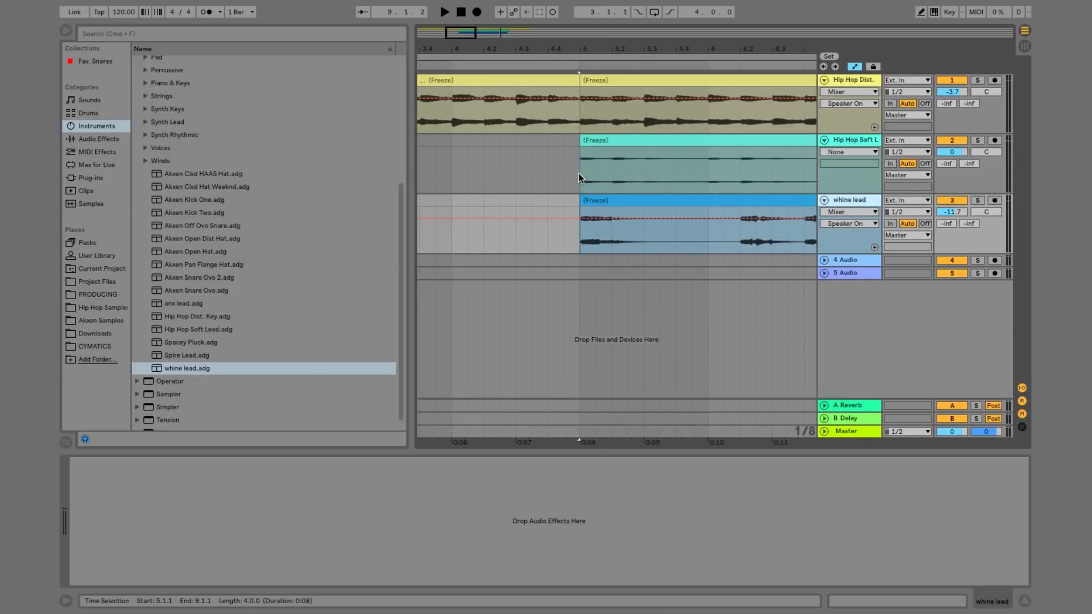
pyautogui.moveTo(579, 173); pyautogui.dragTo(614, 220)
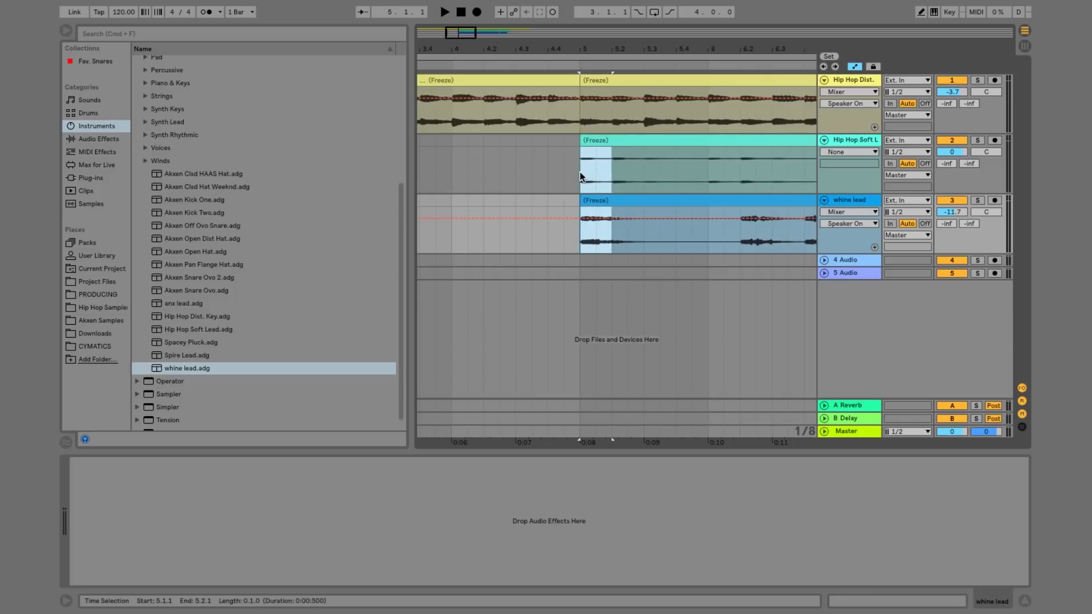
pyautogui.moveTo(579, 172); pyautogui.dragTo(610, 172)
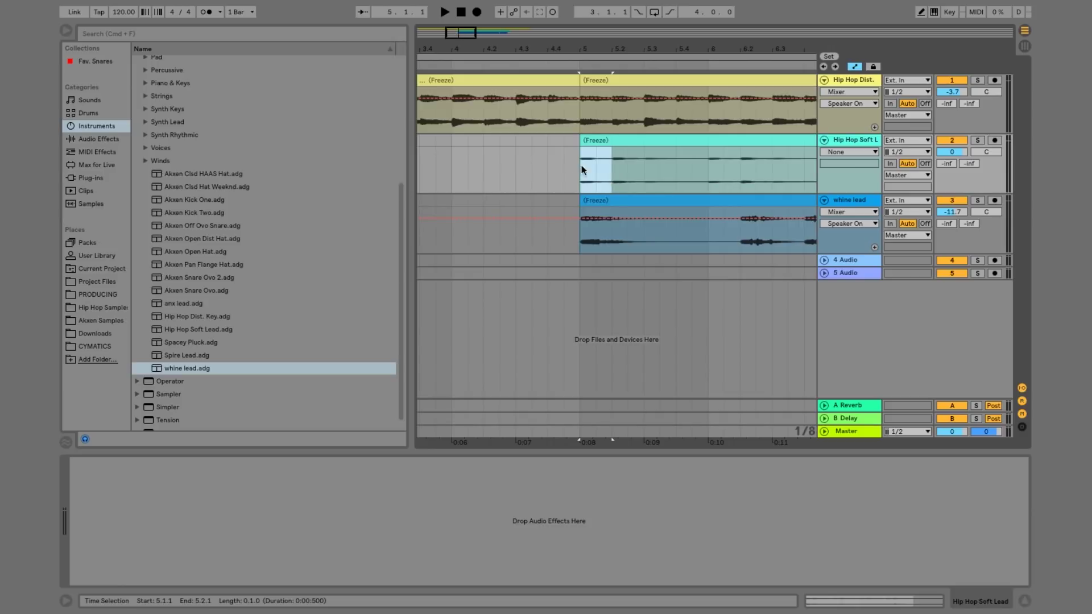
pyautogui.click(548, 169)
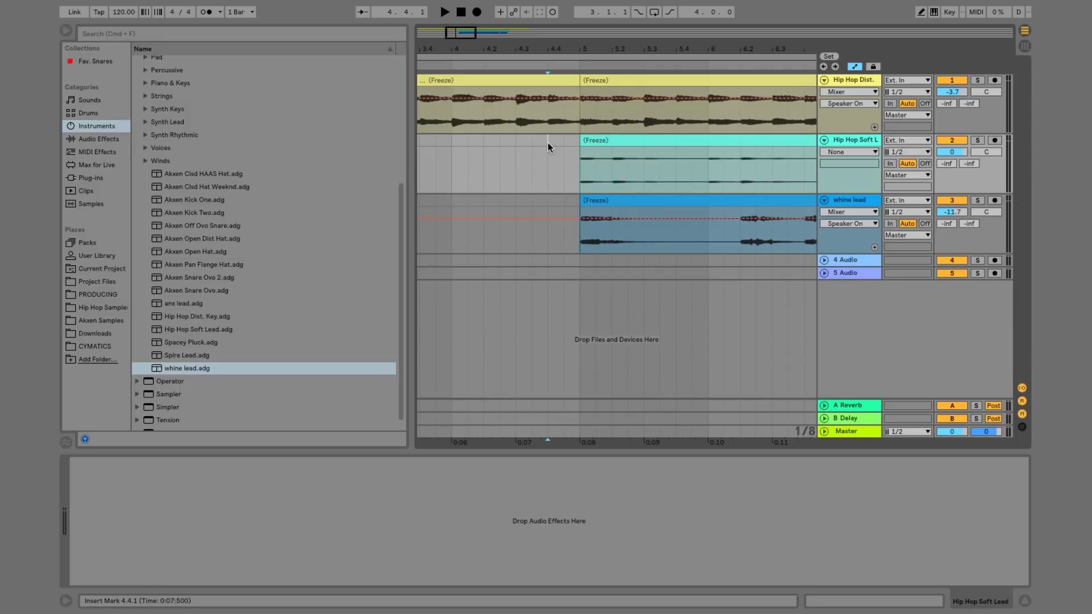
pyautogui.moveTo(578, 168); pyautogui.dragTo(609, 137)
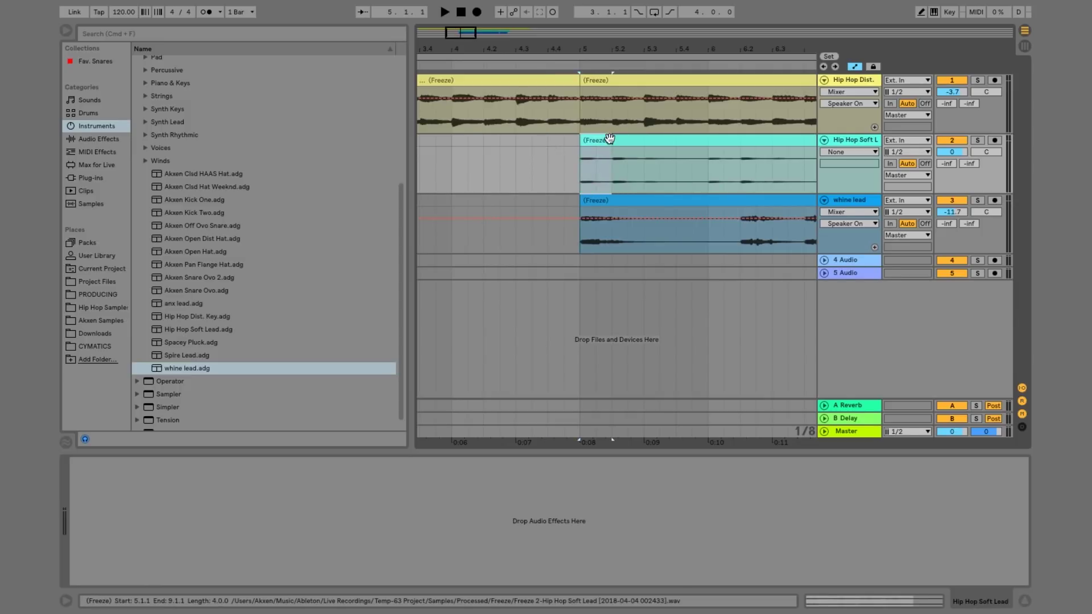
pyautogui.click(544, 139)
pyautogui.press('super+v')
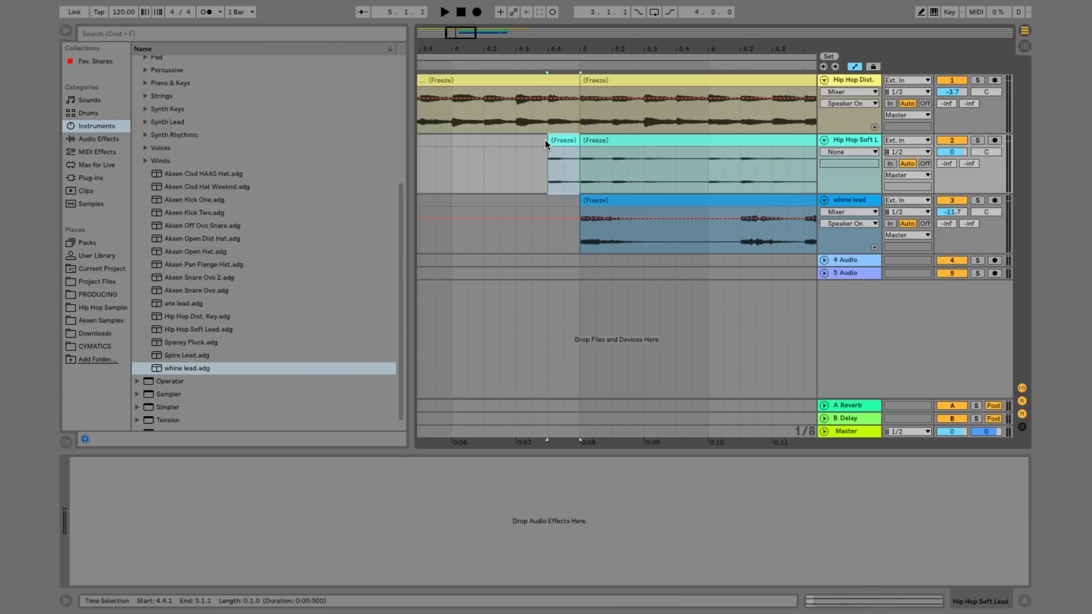
# - Reverse the pasted one-beat Hip Hop Soft Lead clip and shrink the clip view to reveal the whole arrangement
pyautogui.doubleClick(567, 138)
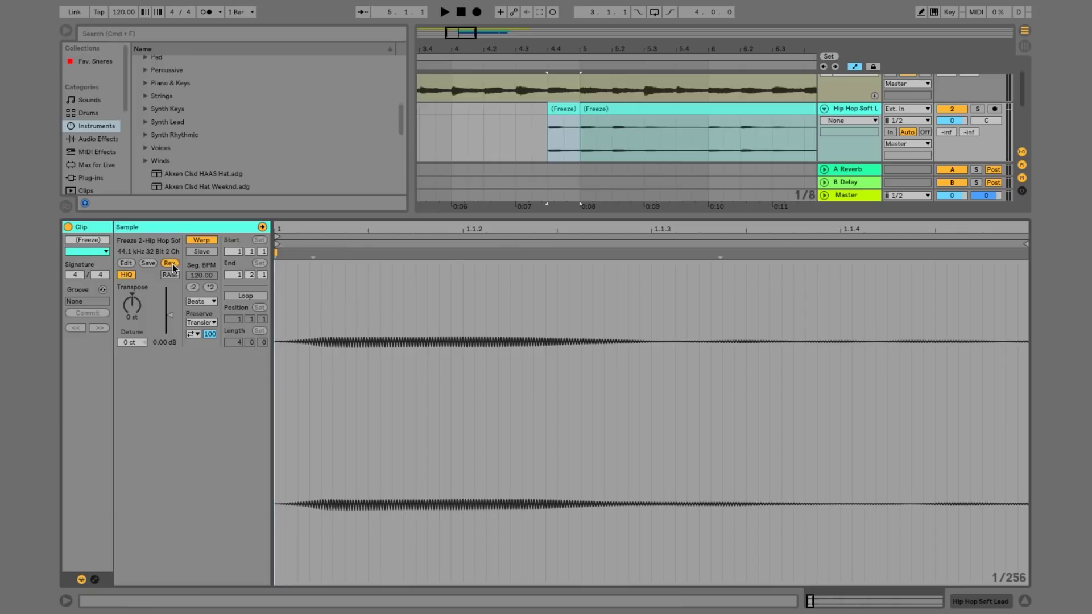
pyautogui.click(262, 227)
pyautogui.moveTo(563, 49); pyautogui.dragTo(533, 91)
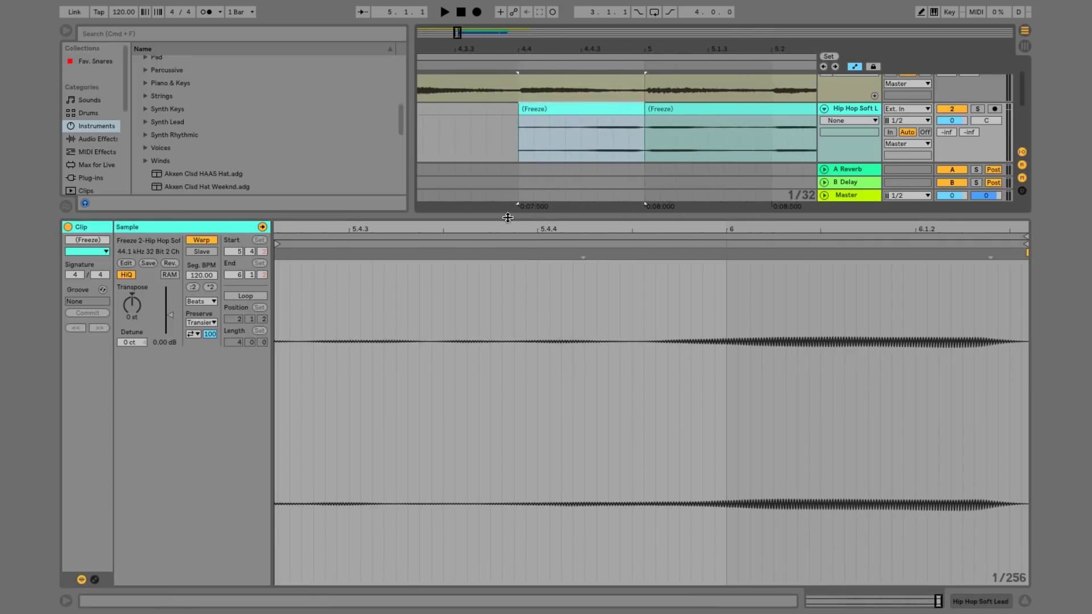
pyautogui.moveTo(506, 216); pyautogui.dragTo(482, 469)
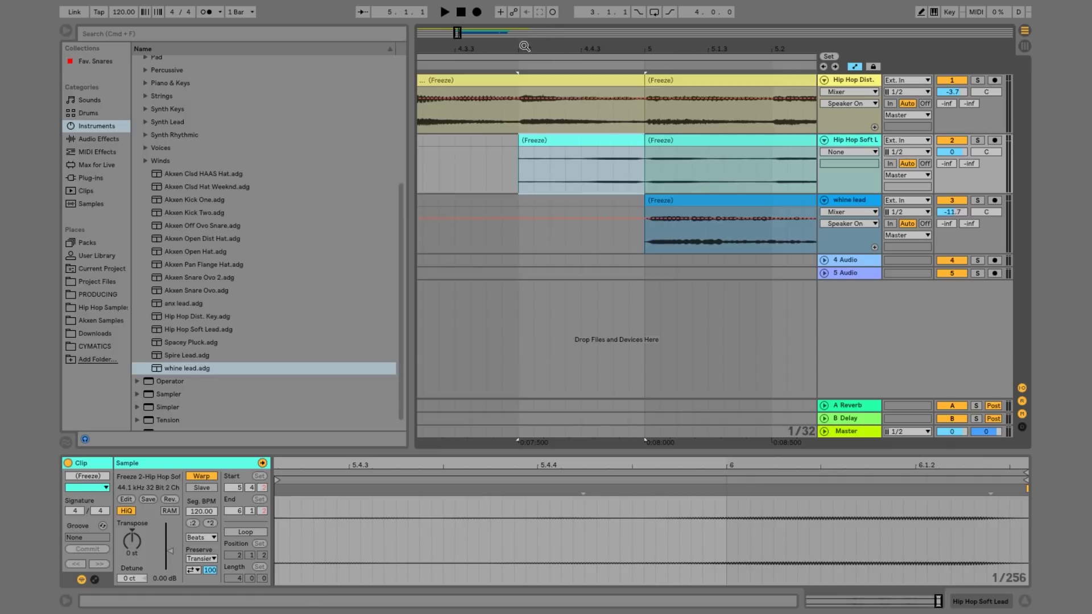
# - Play the arrangement from bar 4 to bar 7 to hear the reversed lead-in before bar 5
pyautogui.moveTo(524, 48); pyautogui.dragTo(524, 11)
pyautogui.click(511, 162)
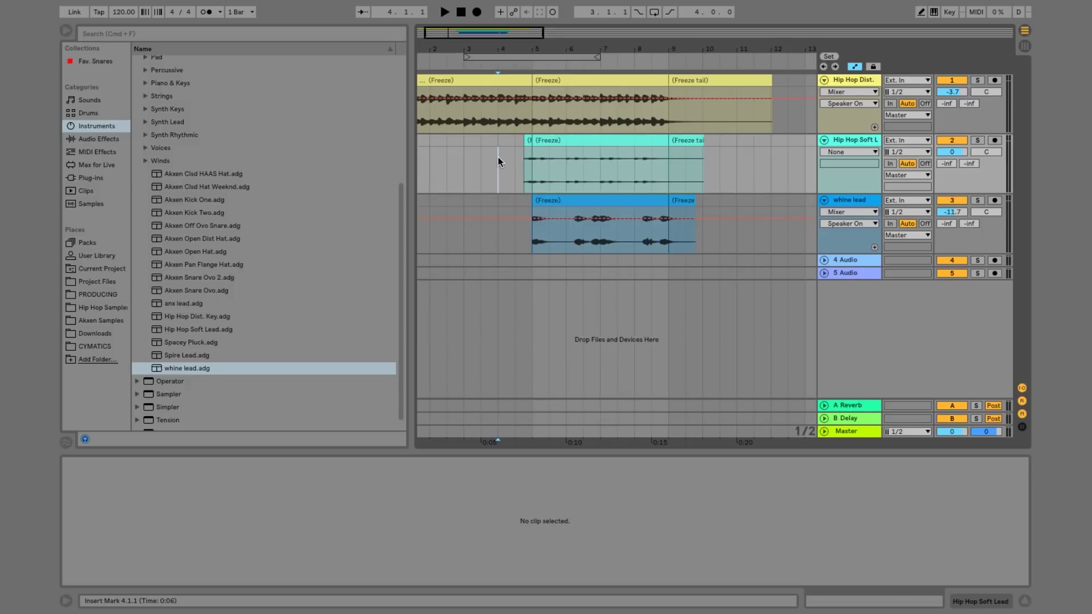
pyautogui.press('space')
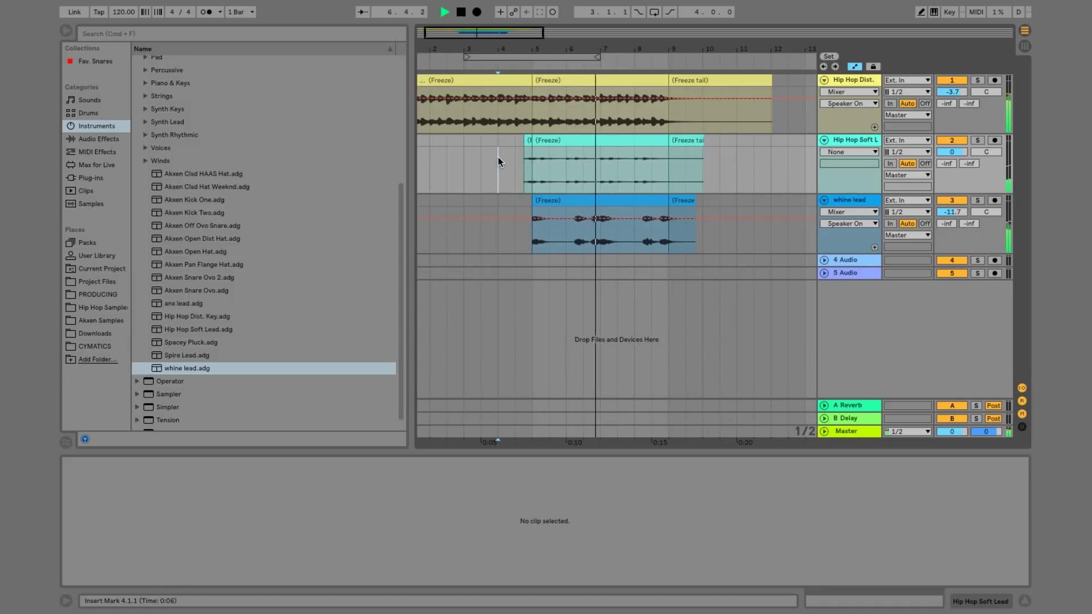
pyautogui.press('space')
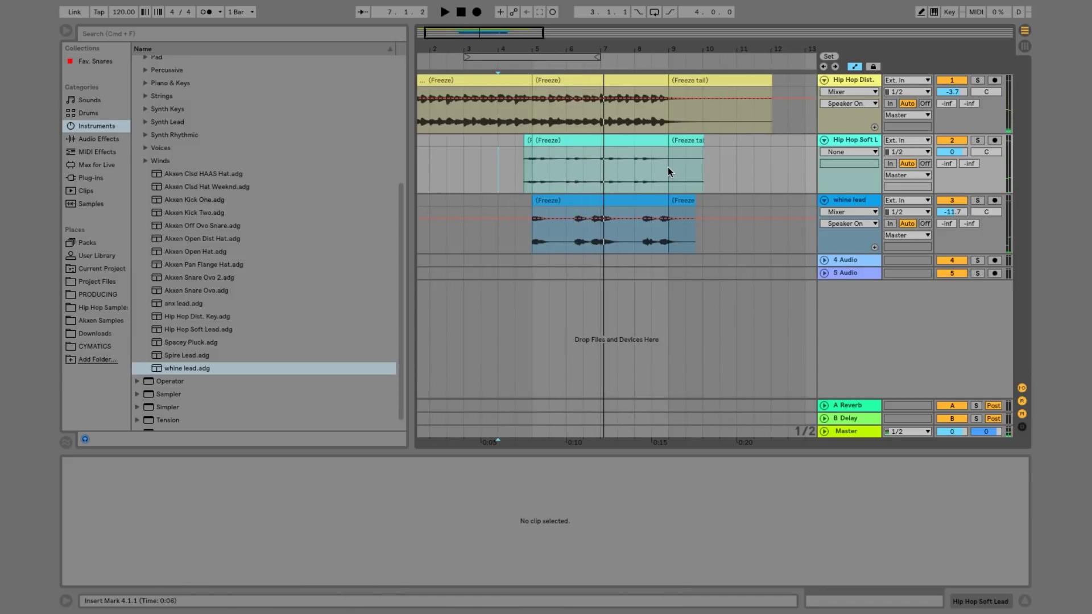
pyautogui.click(668, 167)
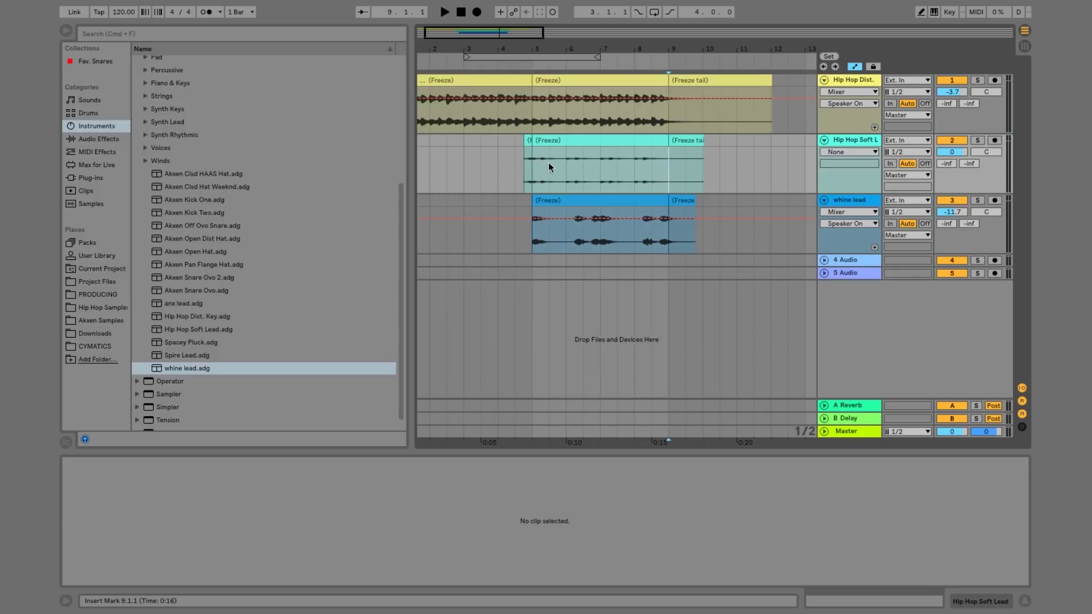
pyautogui.click(527, 159)
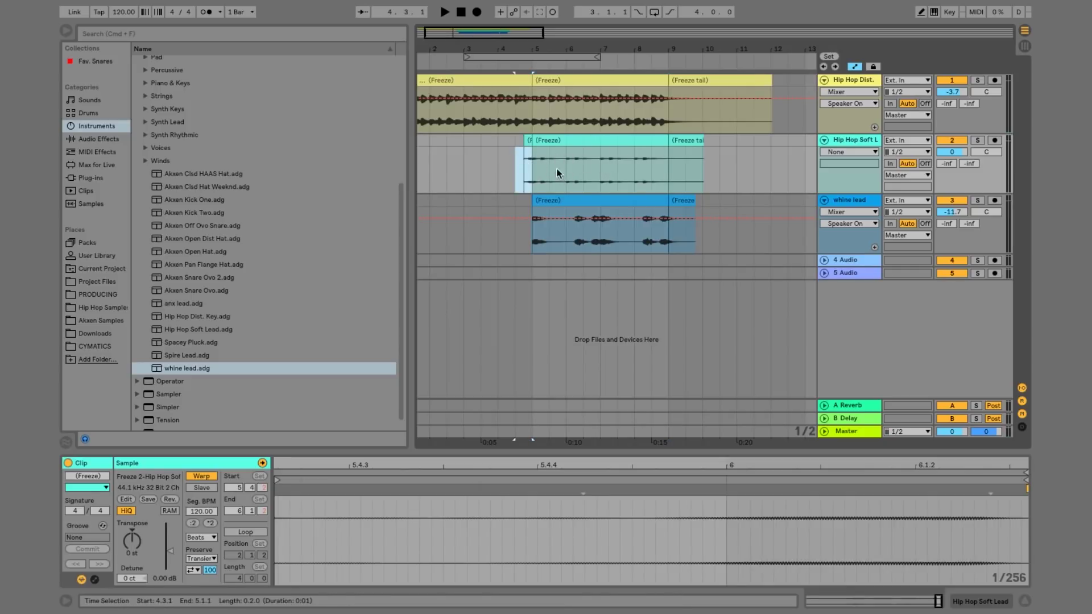
pyautogui.click(567, 168)
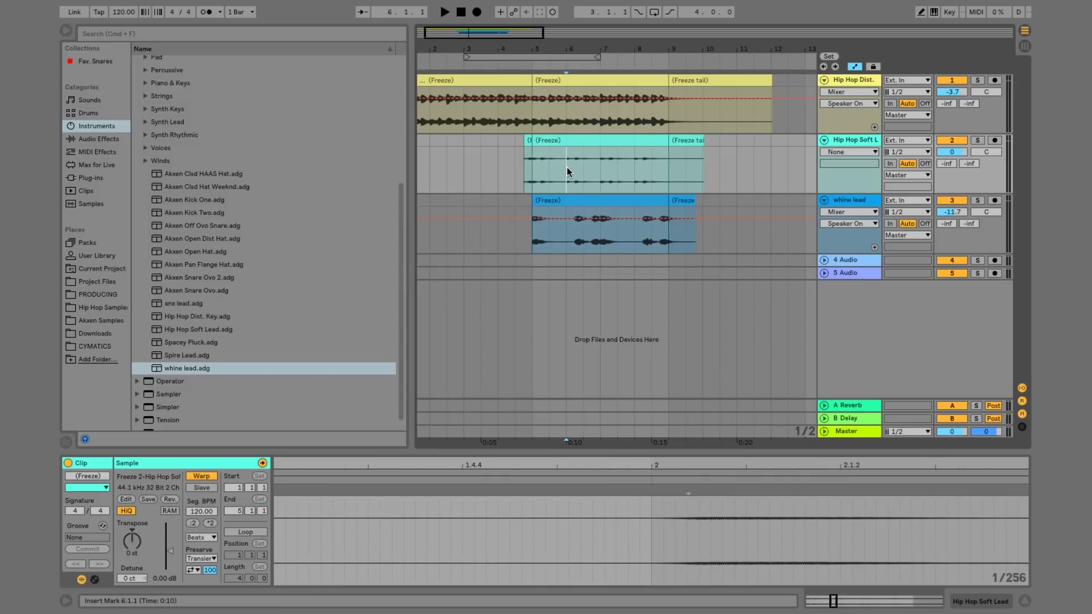
pyautogui.click(632, 165)
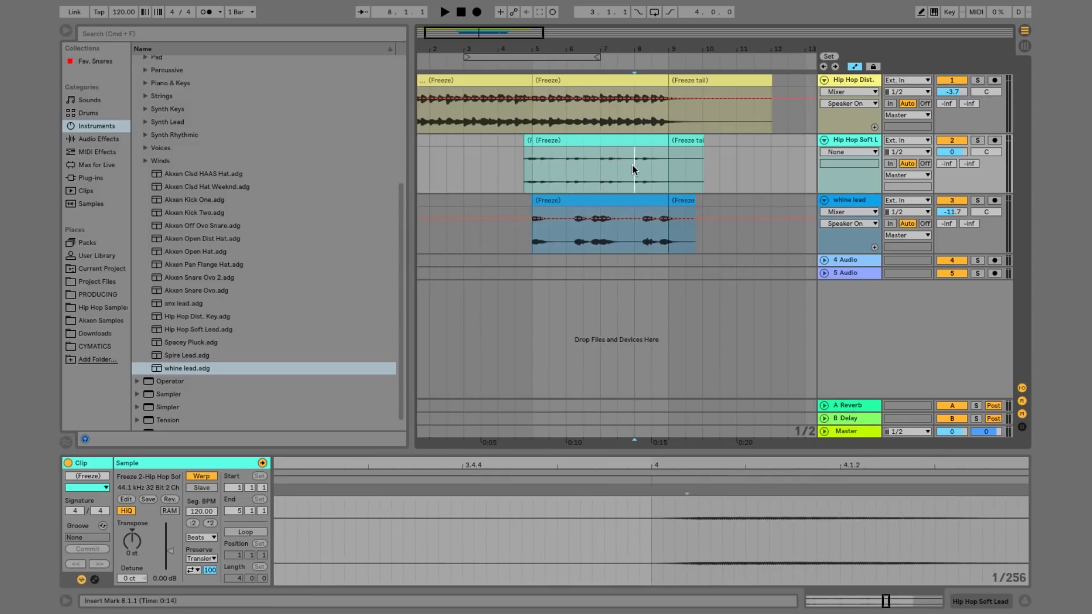